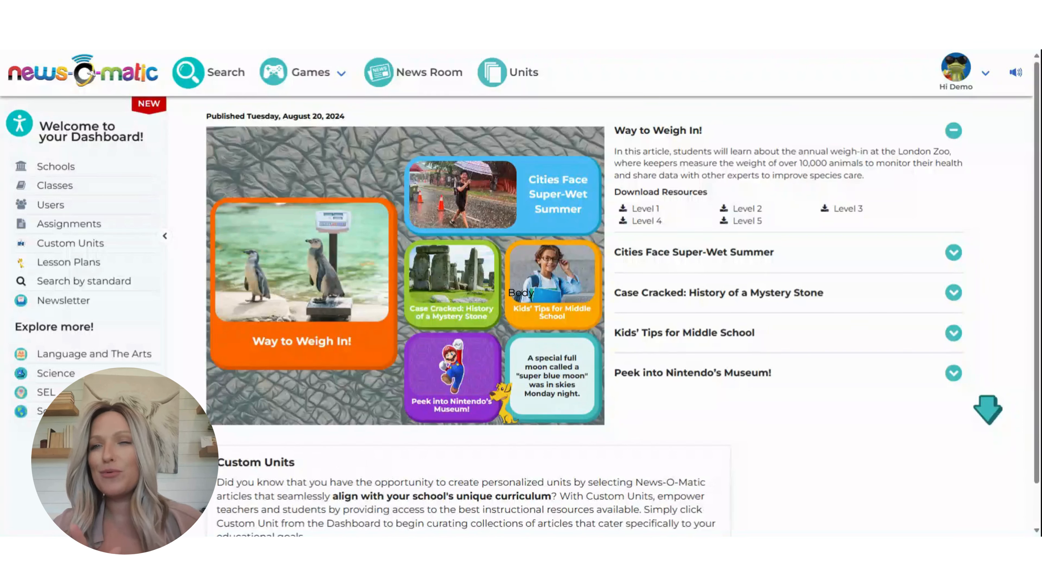
# Step: View the demo school's units for all grades on the Units page, then return to the dashboard
pyautogui.click(509, 72)
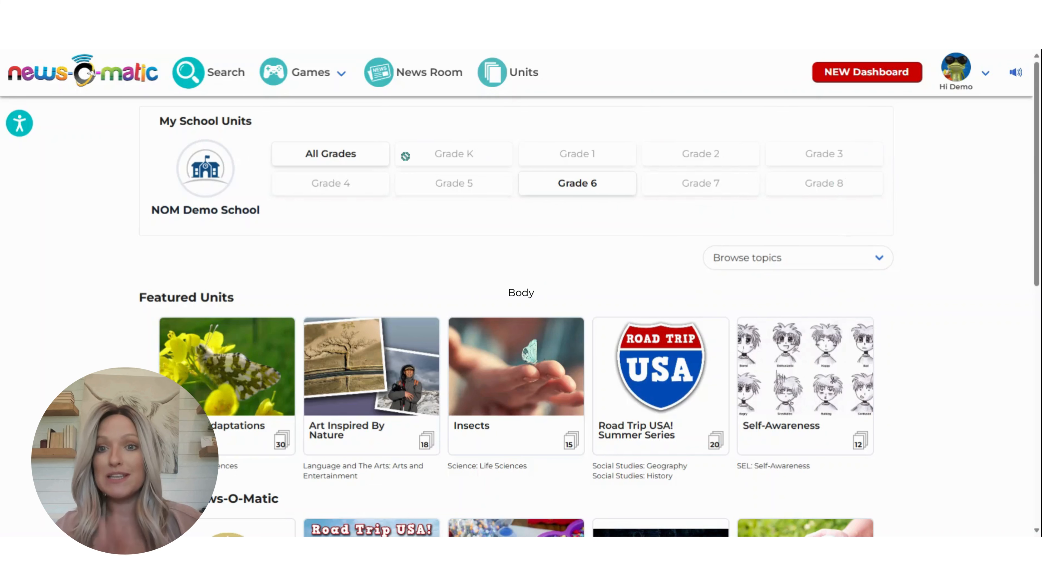
pyautogui.click(360, 165)
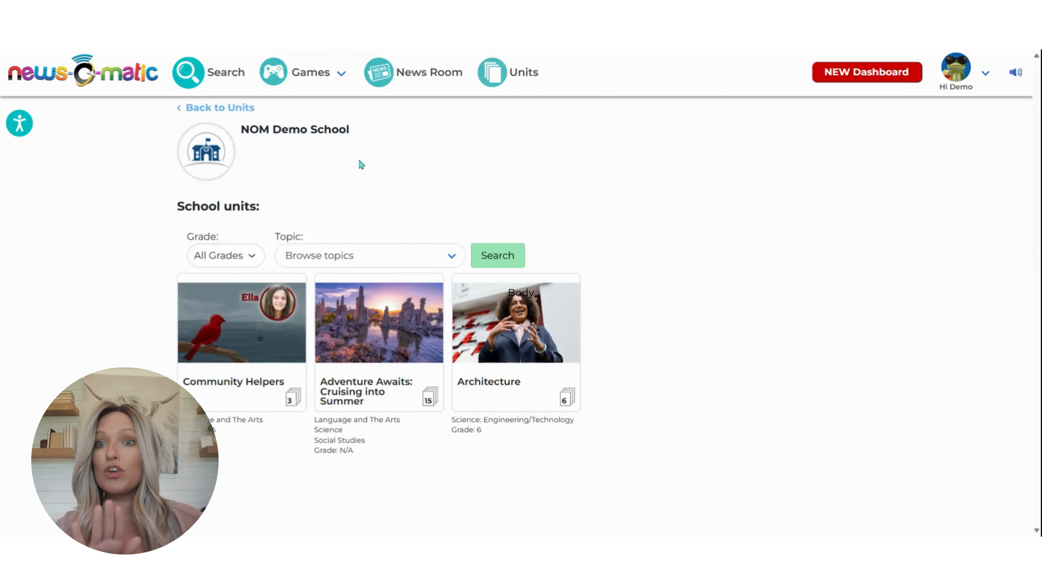
pyautogui.click(237, 113)
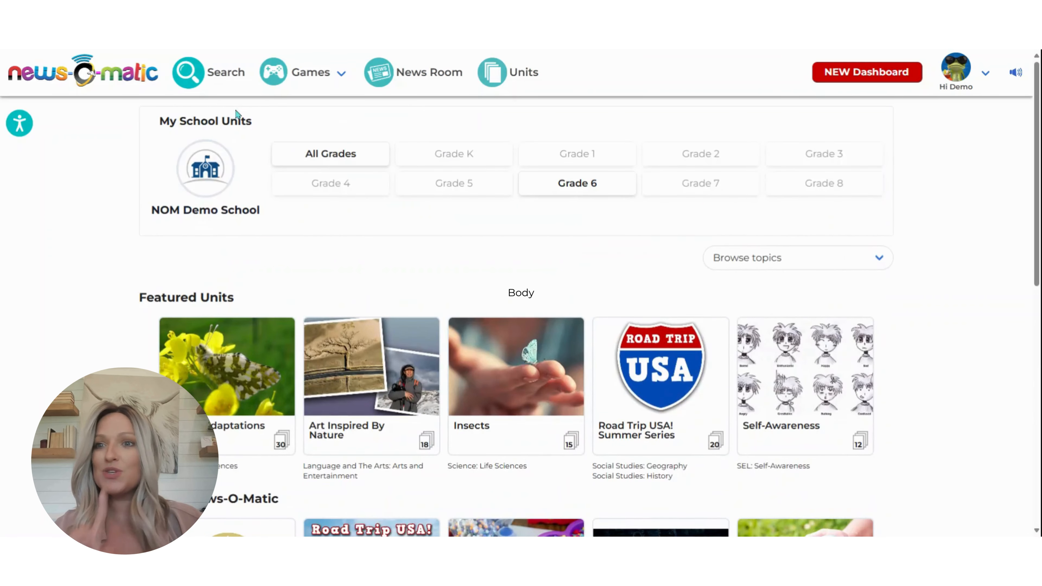
pyautogui.click(863, 78)
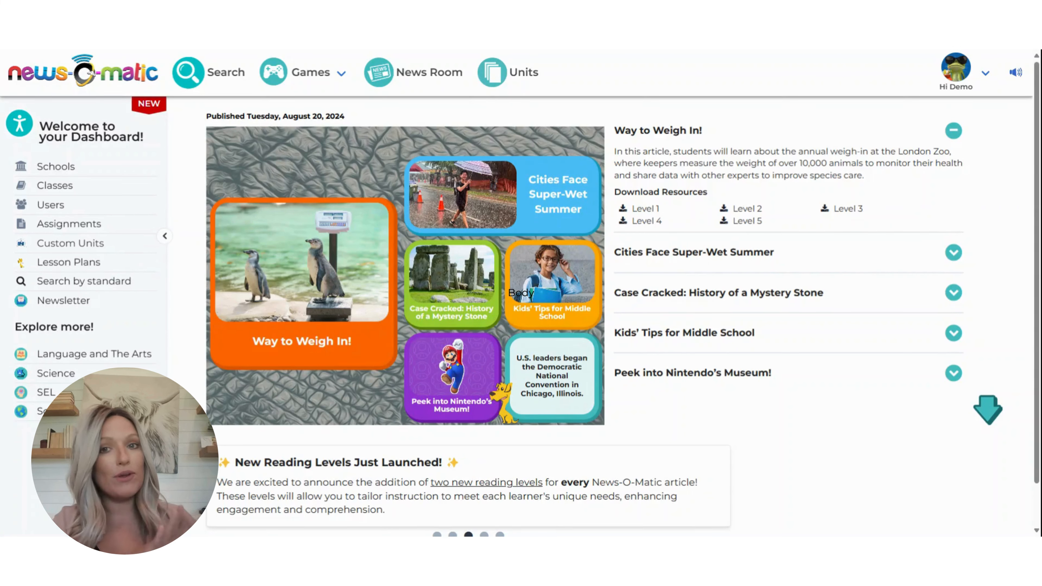
pyautogui.click(506, 74)
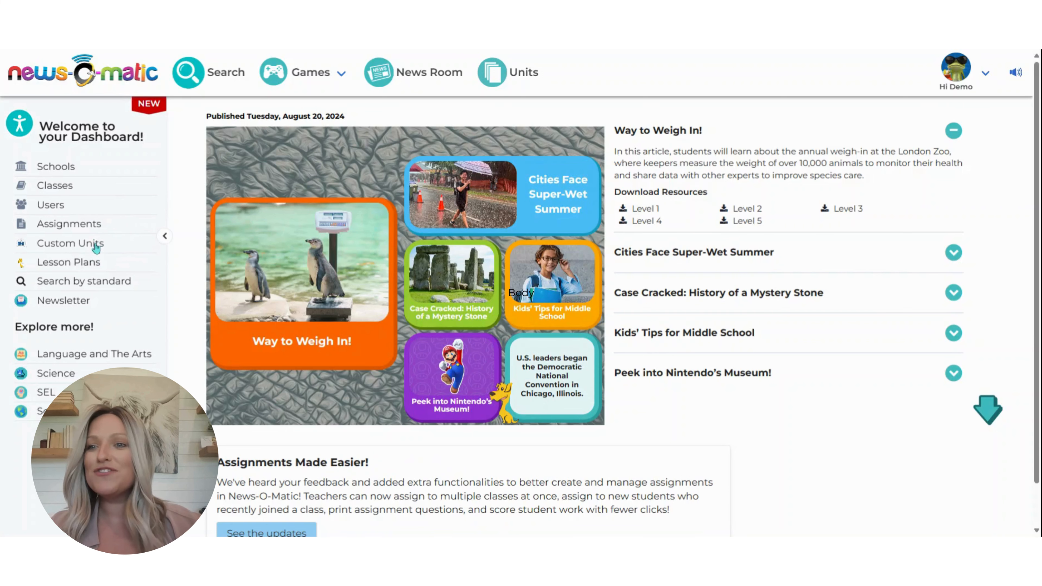
# Step: Create a new custom unit and title it "Community Helpers"
pyautogui.click(95, 247)
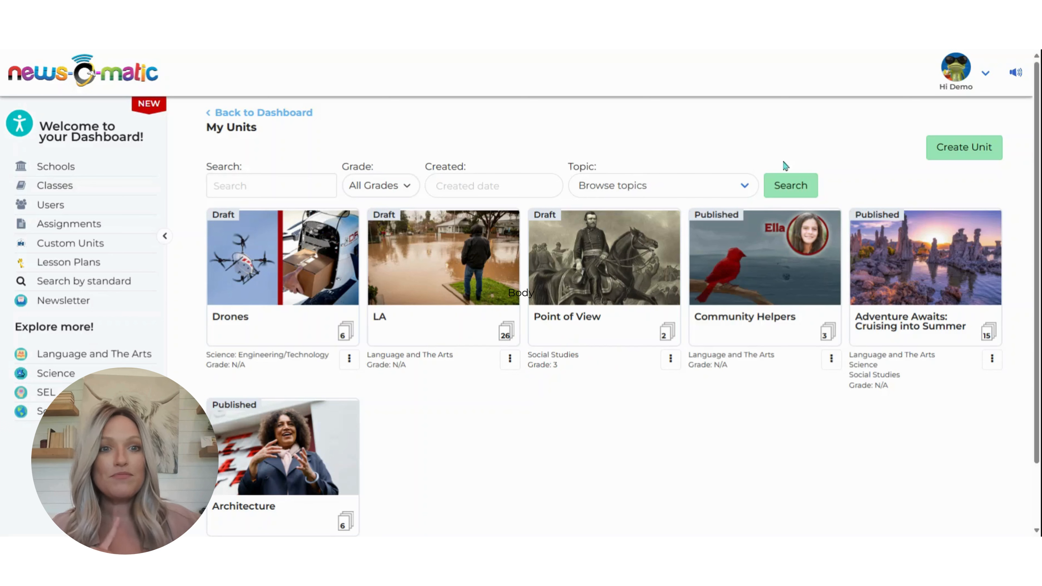
pyautogui.click(980, 154)
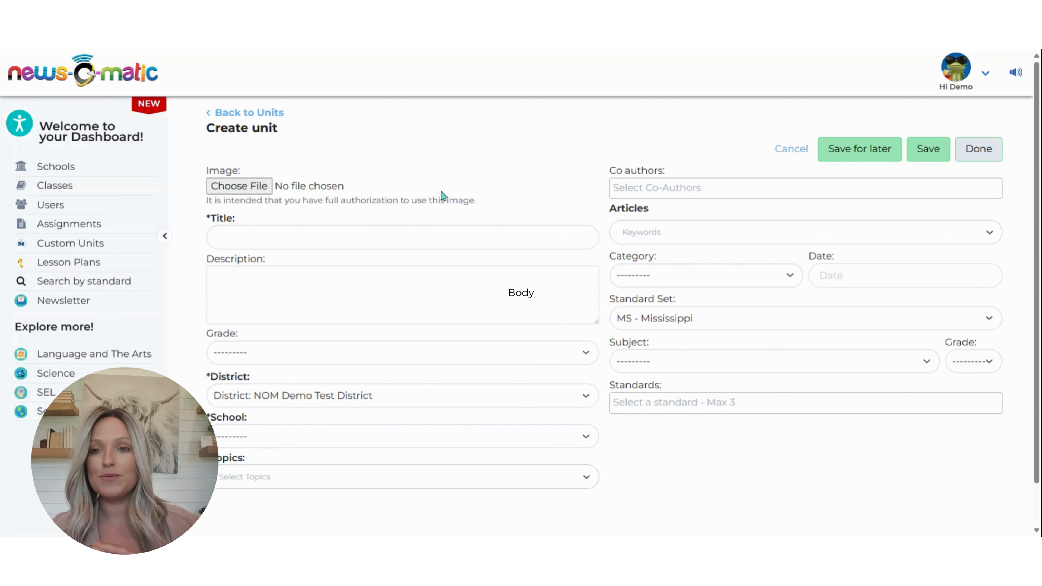
pyautogui.click(428, 232)
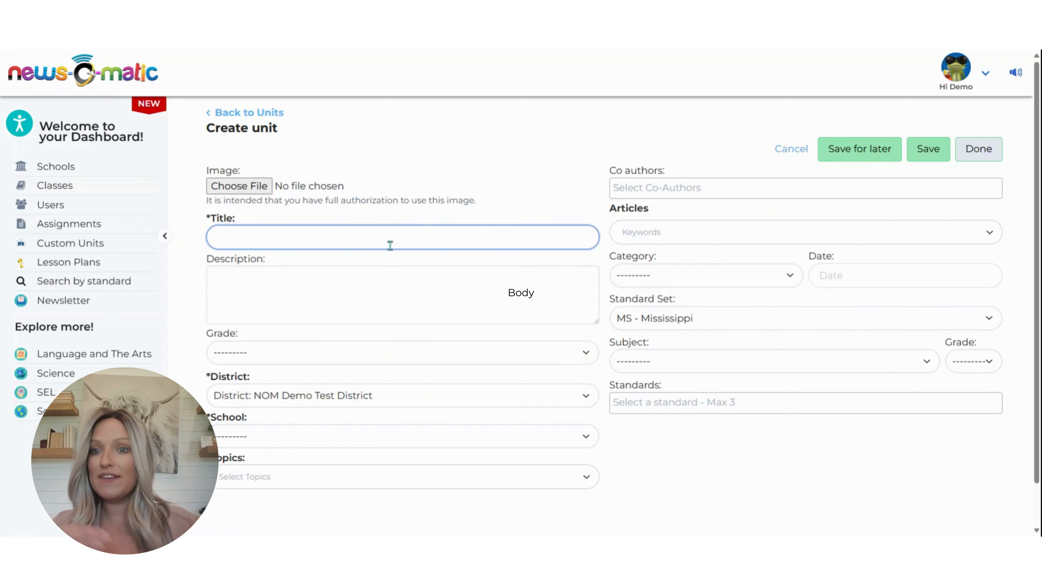
pyautogui.write('Community Helpers')
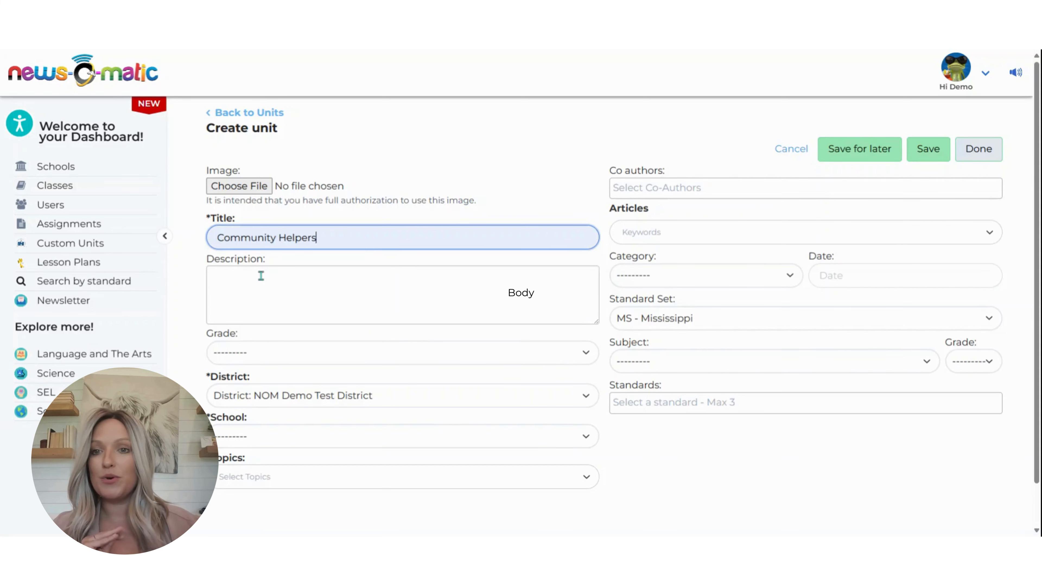
# Step: Enter "Objective-" as the first line of the unit's description
pyautogui.click(267, 281)
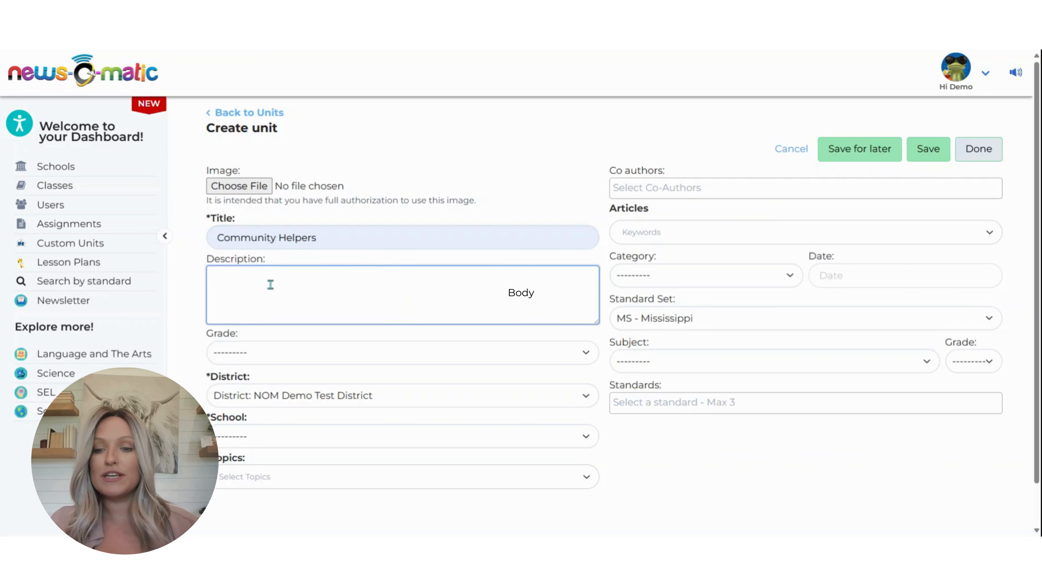
pyautogui.write('Objecto')
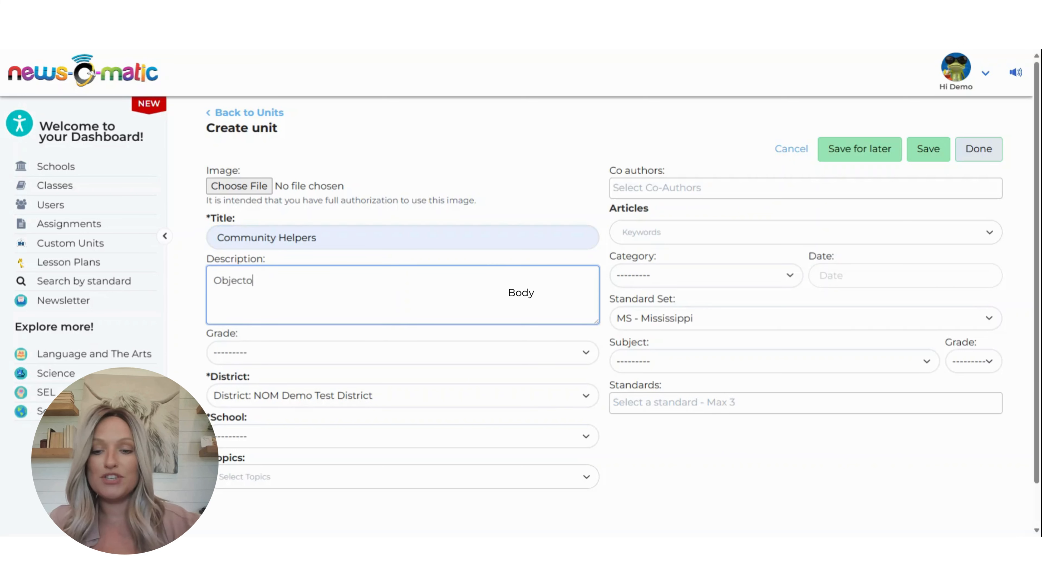
pyautogui.write('ve-')
pyautogui.press('Return')
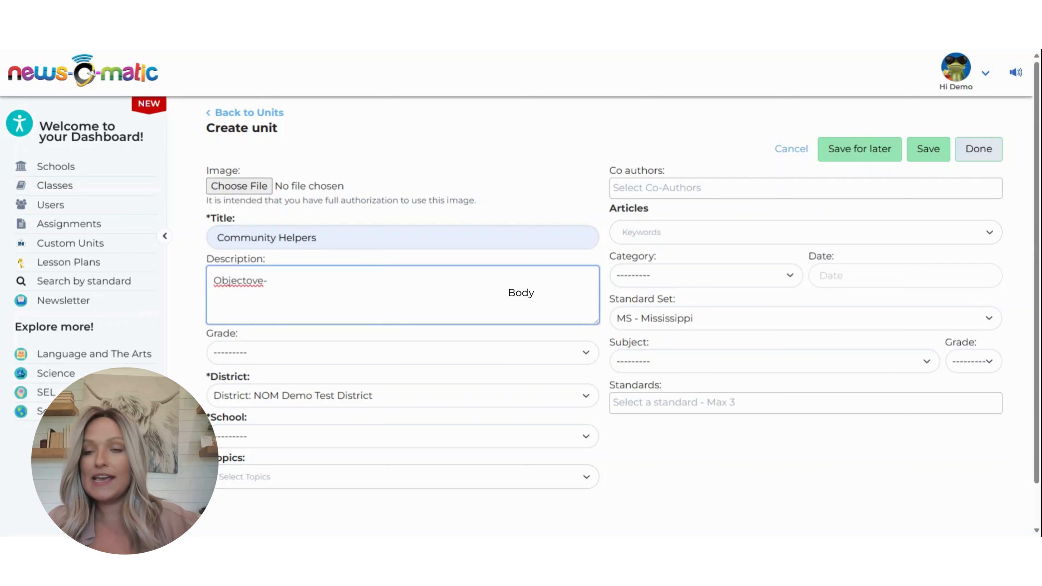
pyautogui.click(252, 289)
pyautogui.click(286, 294)
pyautogui.click(289, 287)
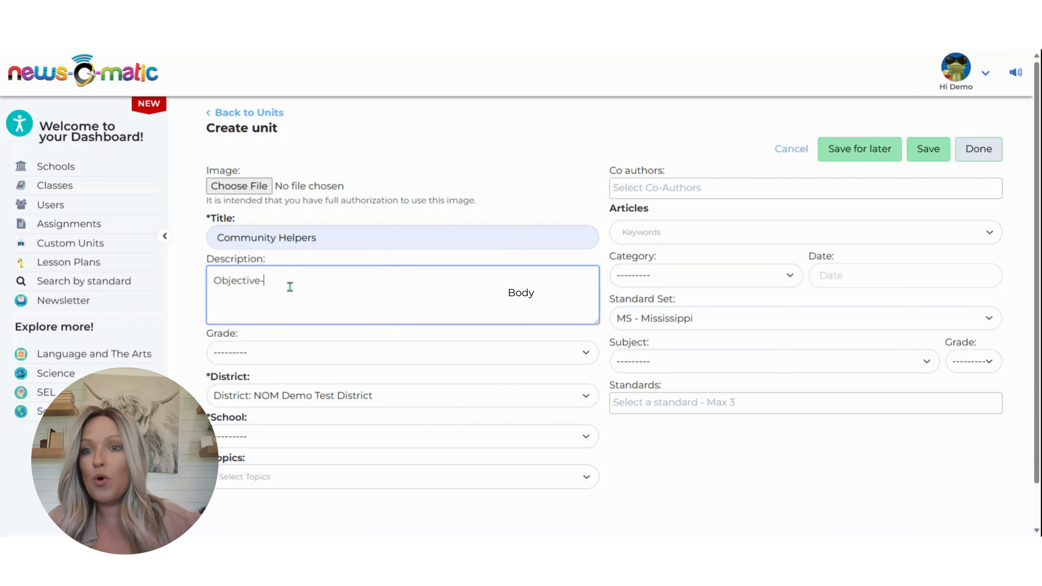
# Step: Add the lines "Essential Questions-" and "Extended Activity-" below the objective line in the description
pyautogui.press('Return')
pyautogui.write('Ese')
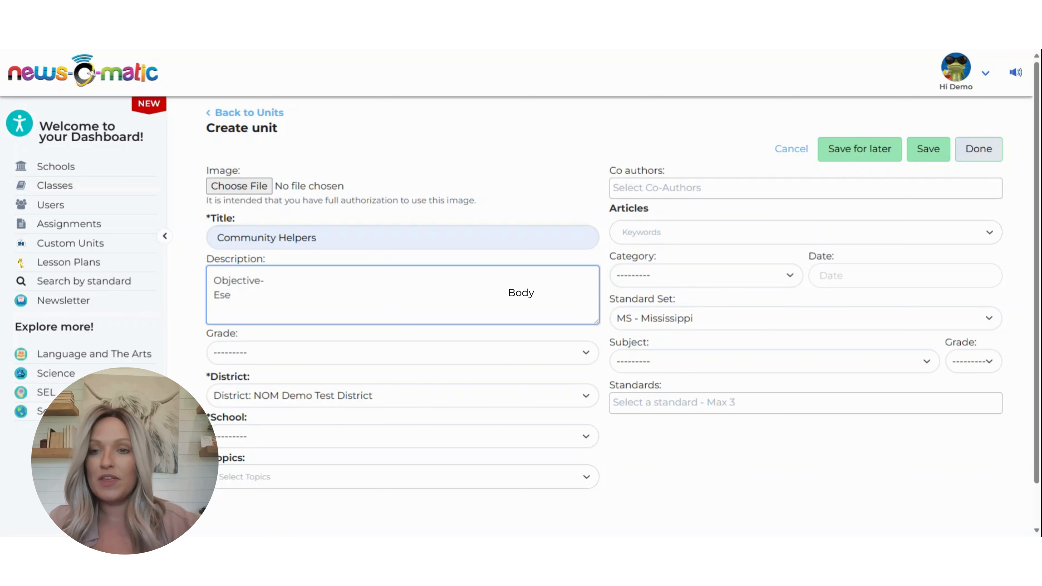
pyautogui.press('BackSpace')
pyautogui.write('sential')
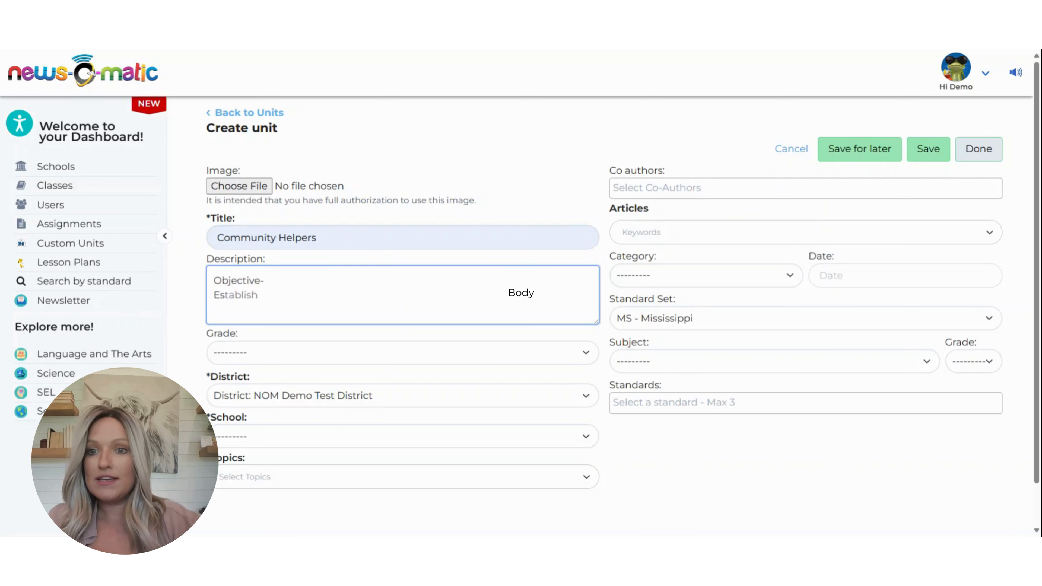
pyautogui.write(' Question')
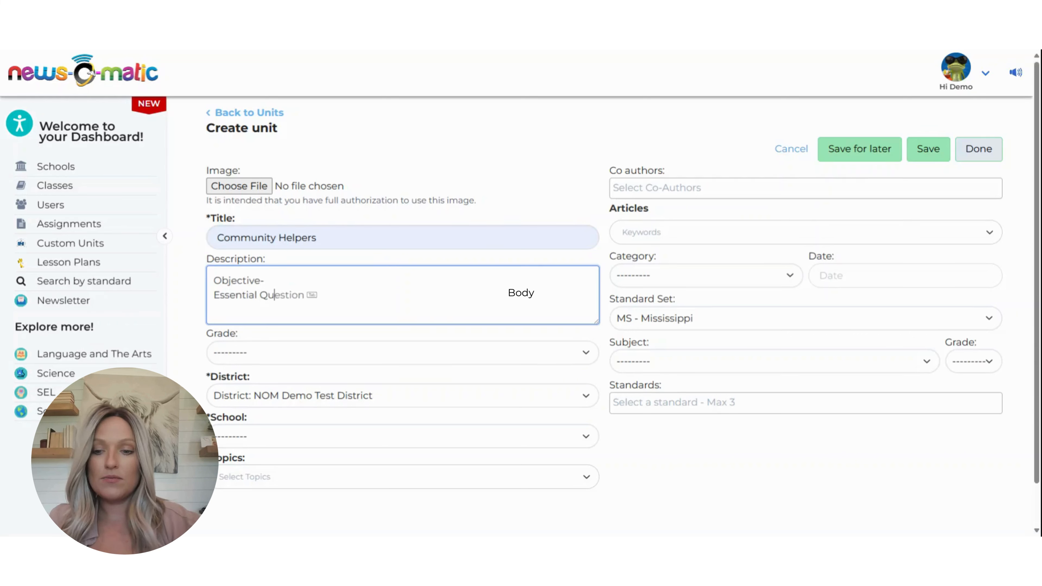
pyautogui.write('s-')
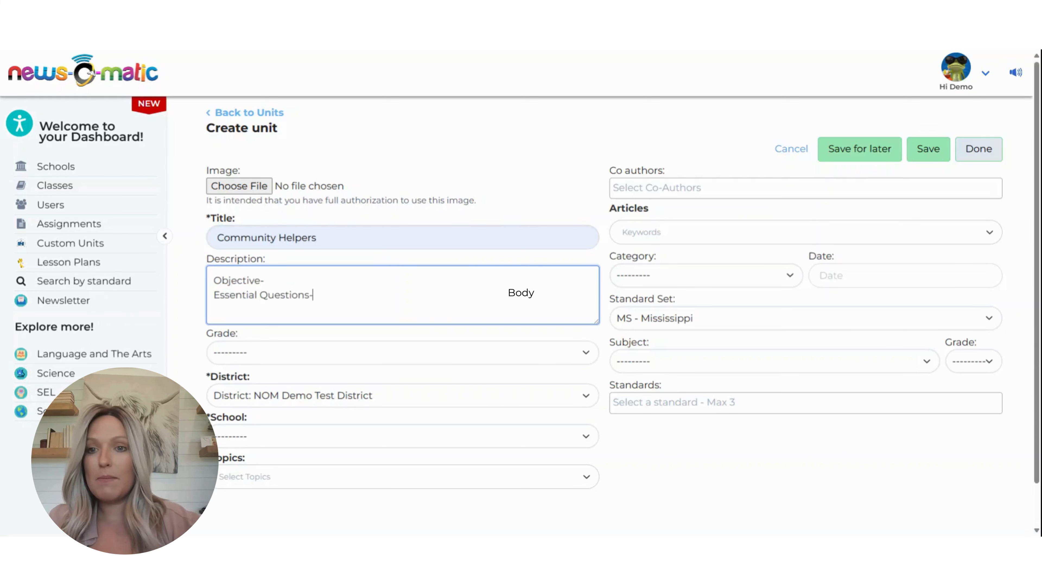
pyautogui.press('Return')
pyautogui.write('E')
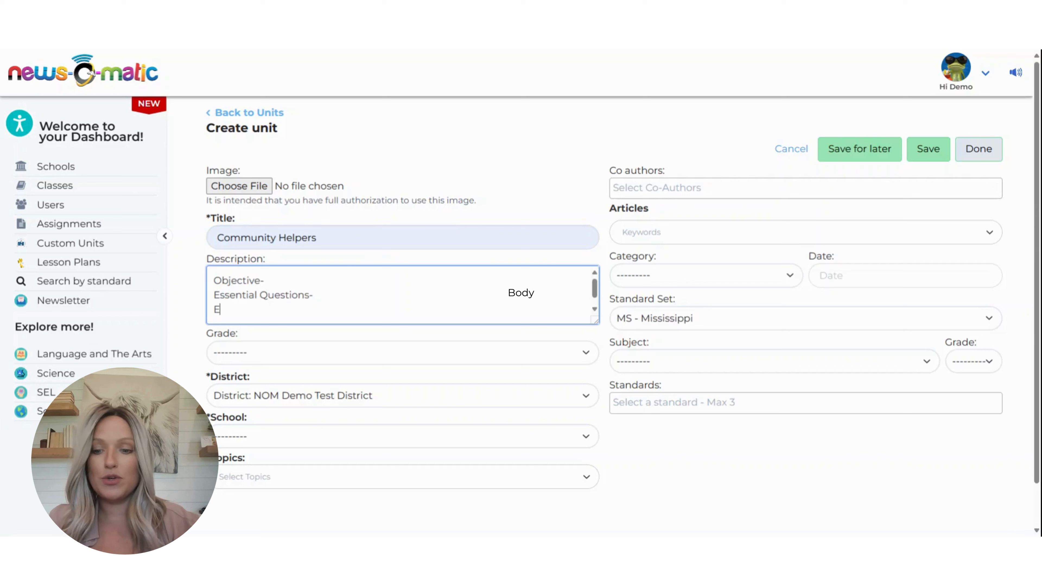
pyautogui.write('xtended Activity-')
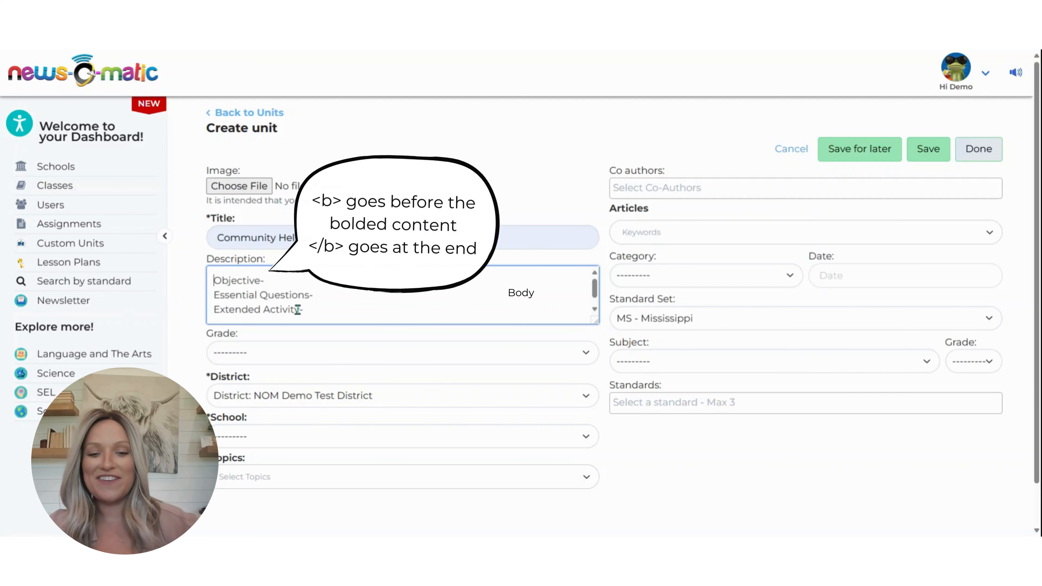
# Step: Wrap the "Objective-" line of the description in bold tags so it reads "<b>Objective-<b/>"
pyautogui.hotkey('ctrl', 'Home')
pyautogui.write('<b')
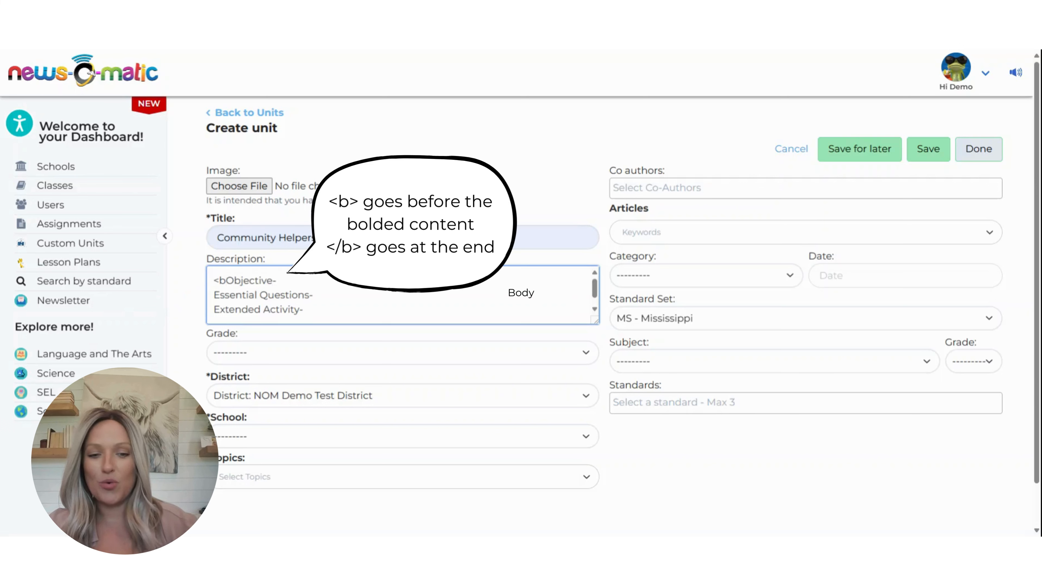
pyautogui.write('>O')
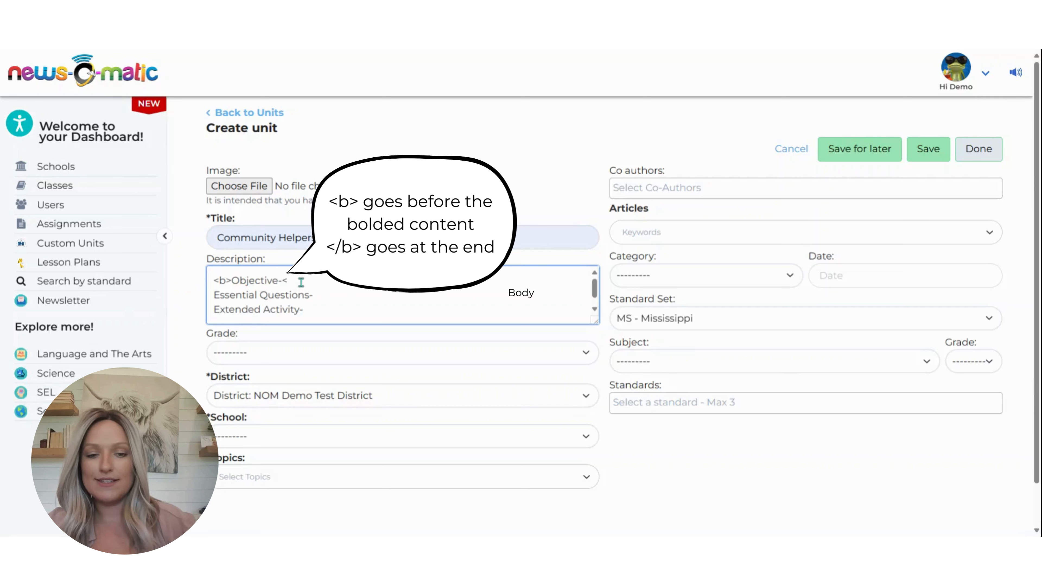
pyautogui.write('b/>')
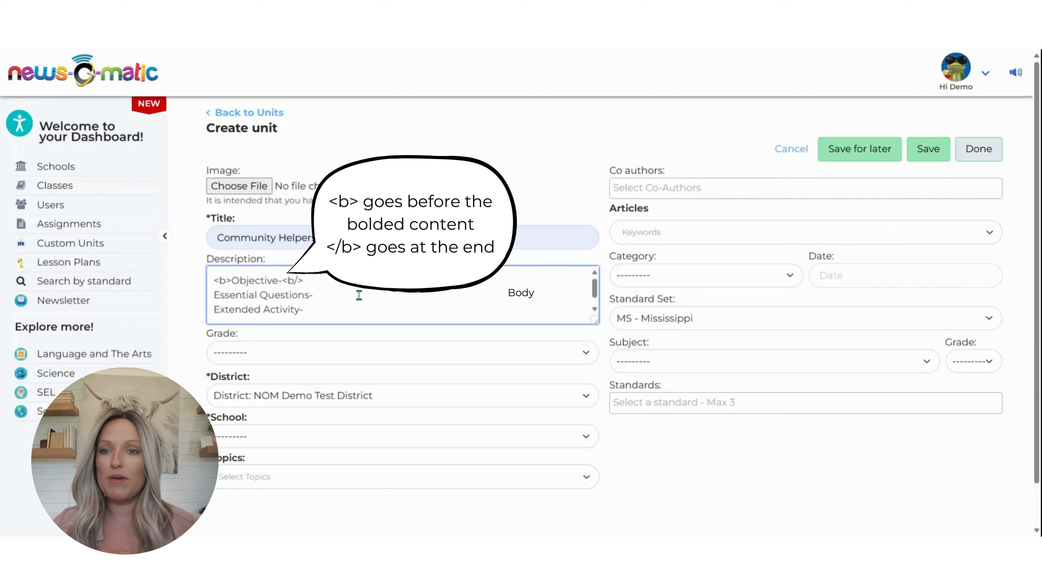
# Step: Set the unit's grade to 3 and its school to NOM Demo School
pyautogui.click(357, 361)
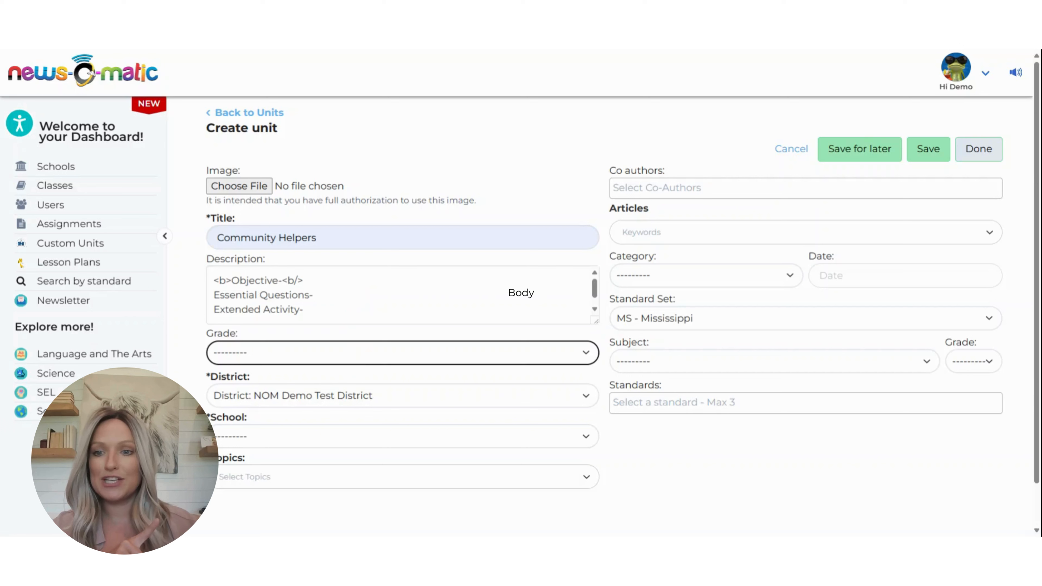
pyautogui.press('3')
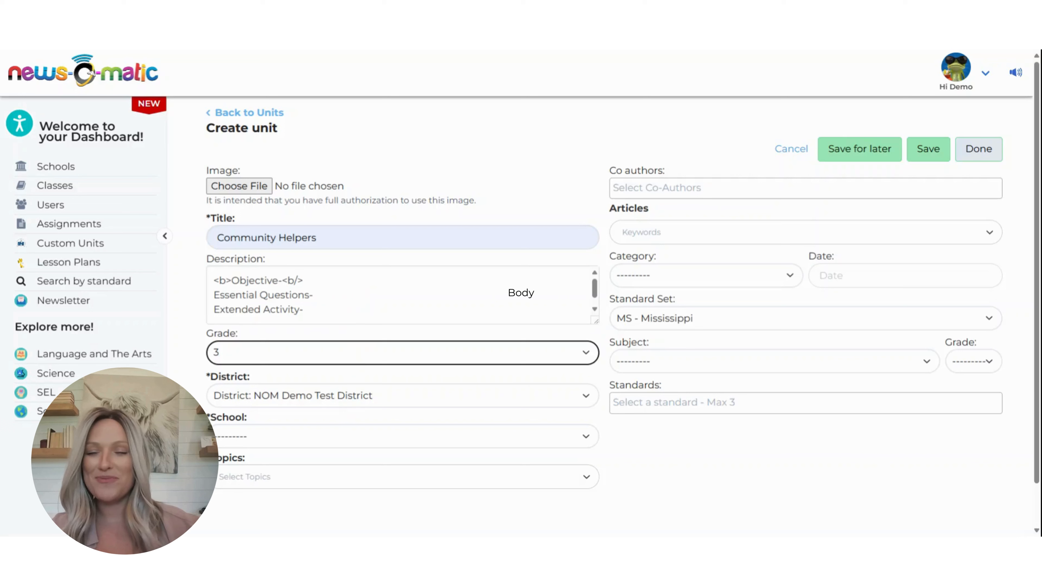
pyautogui.click(352, 443)
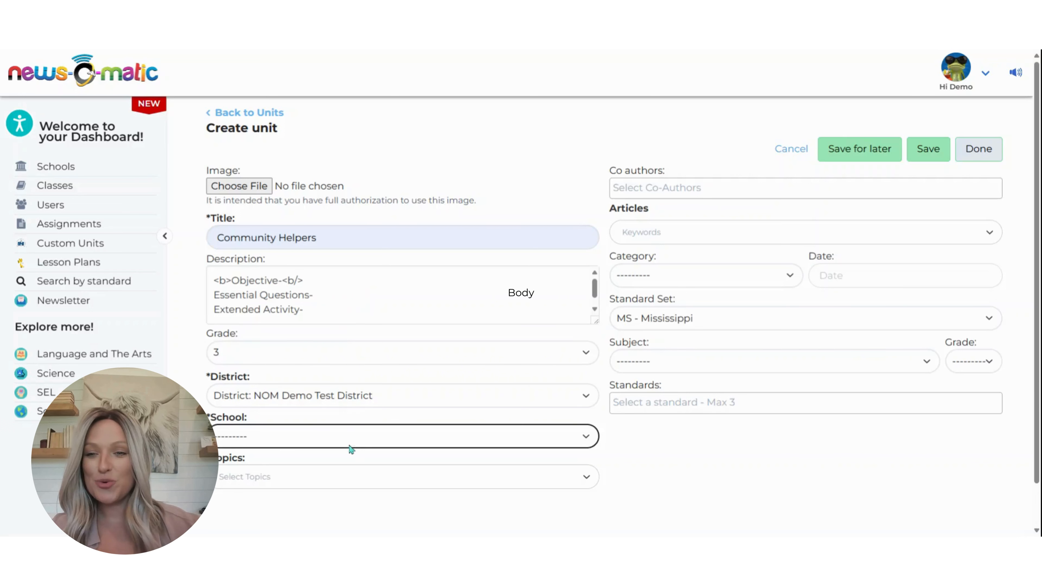
pyautogui.click(348, 456)
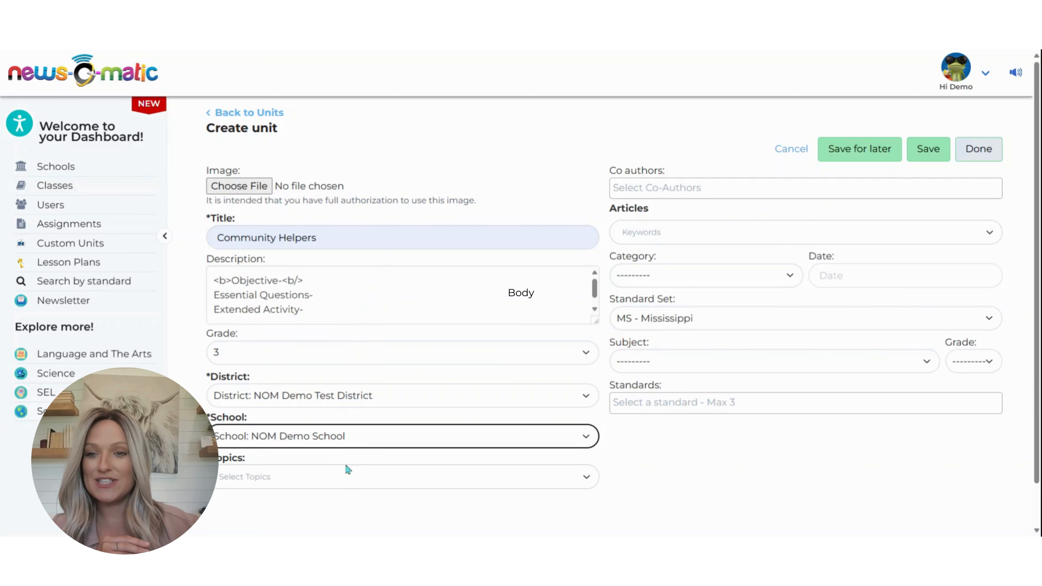
# Step: Assign the topics Language and The Arts and Social Studies to the unit
pyautogui.click(338, 480)
pyautogui.scroll(-2, 338, 479)
pyautogui.click(299, 425)
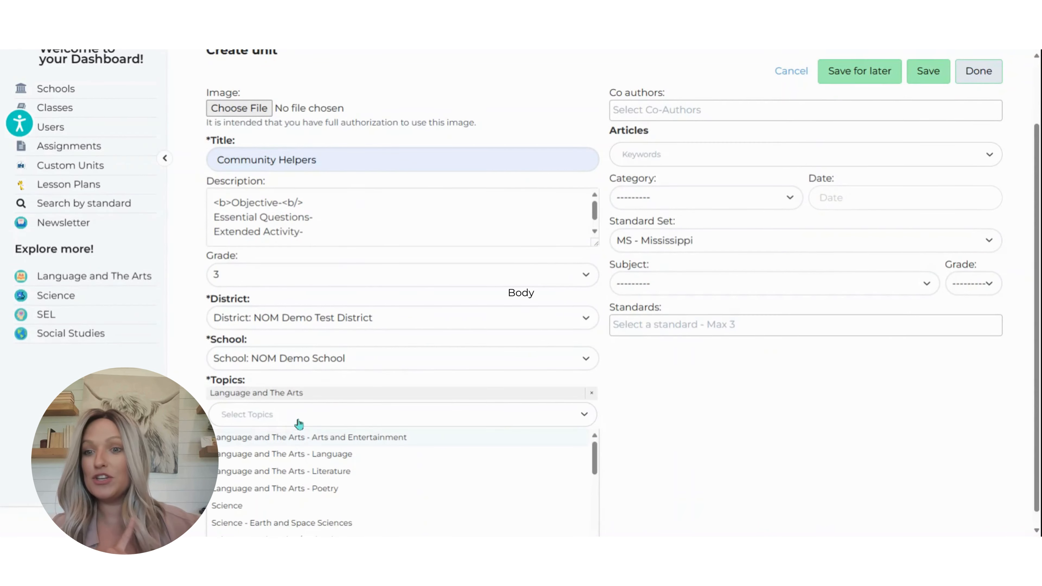
pyautogui.click(293, 445)
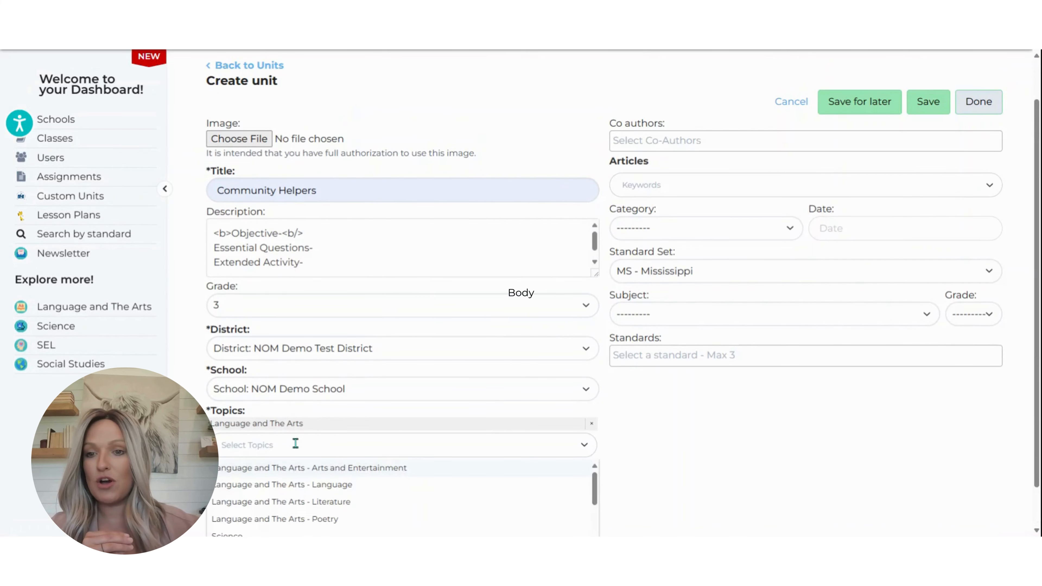
pyautogui.scroll(-1, 296, 445)
pyautogui.scroll(-6, 295, 439)
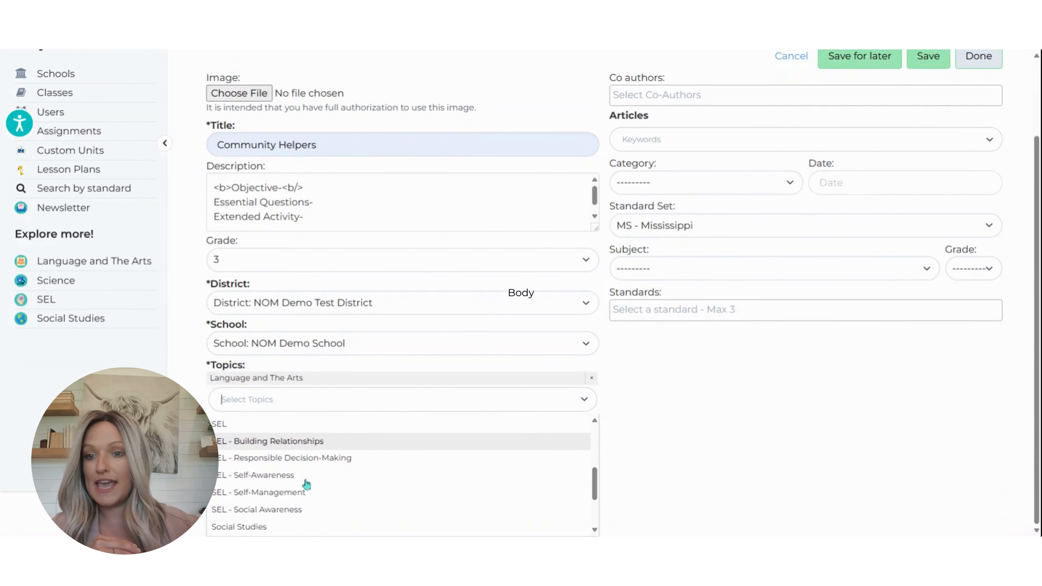
pyautogui.click(305, 442)
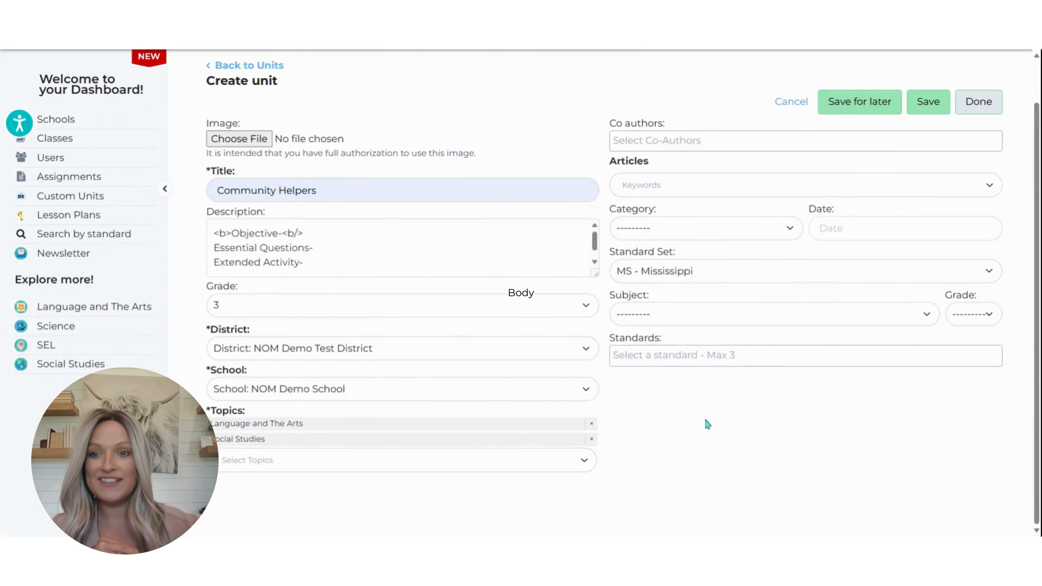
# Step: Search the articles for "teacher" and add "Teacher of the Year!" to the unit
pyautogui.click(756, 189)
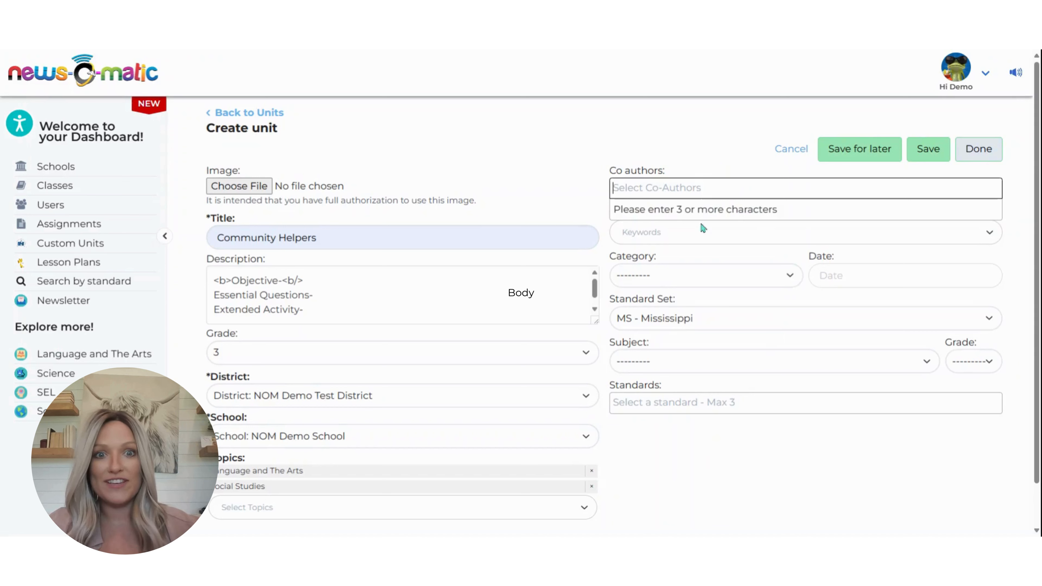
pyautogui.click(703, 231)
pyautogui.write('teac')
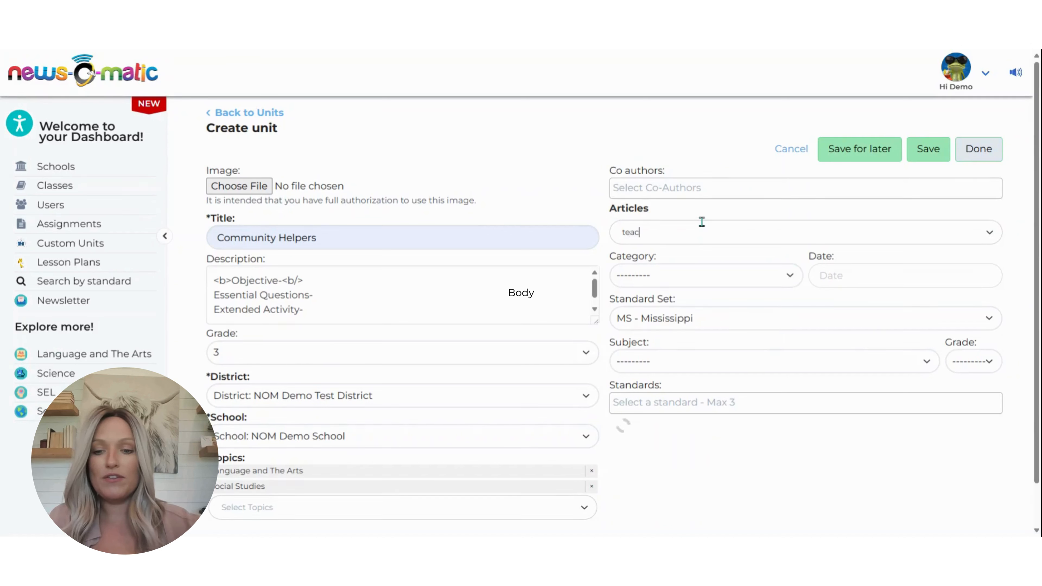
pyautogui.write('her')
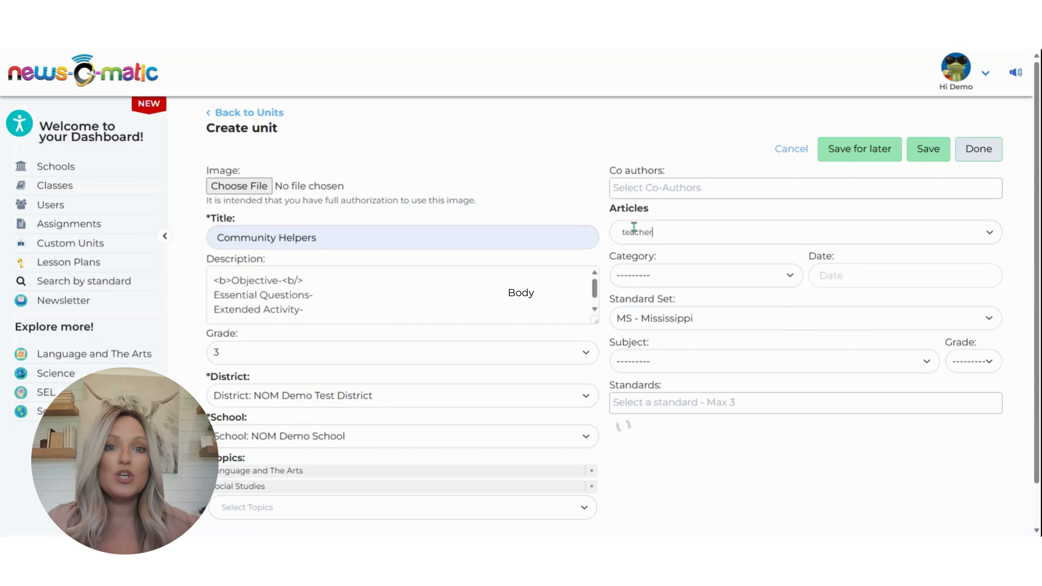
pyautogui.scroll(-2, 780, 339)
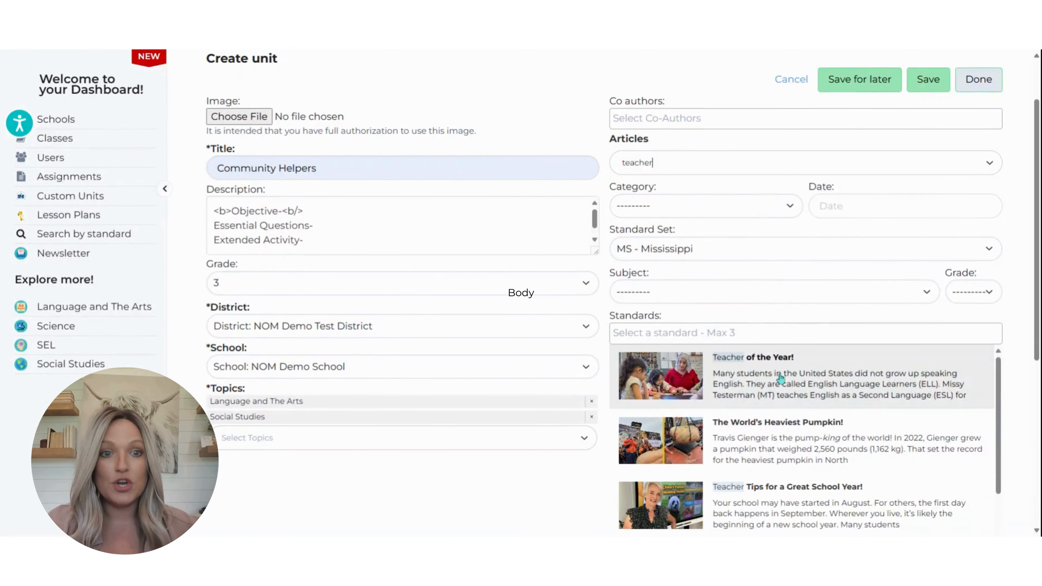
pyautogui.click(780, 378)
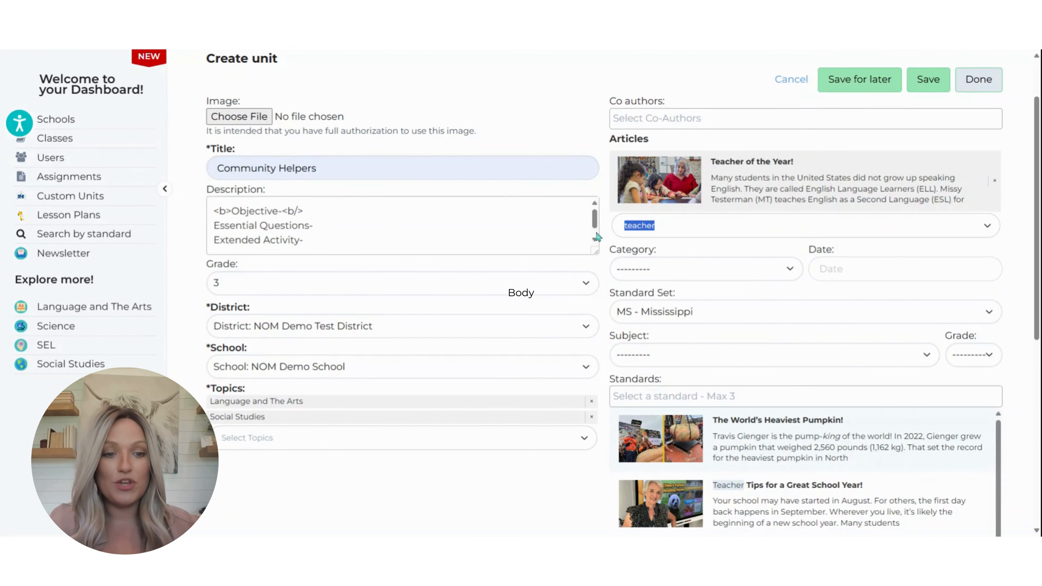
# Step: Clear the article keyword and filter by Mississippi Social Studies grade 3 standard 3.CI.2.4 on comparing government services
pyautogui.press('BackSpace')
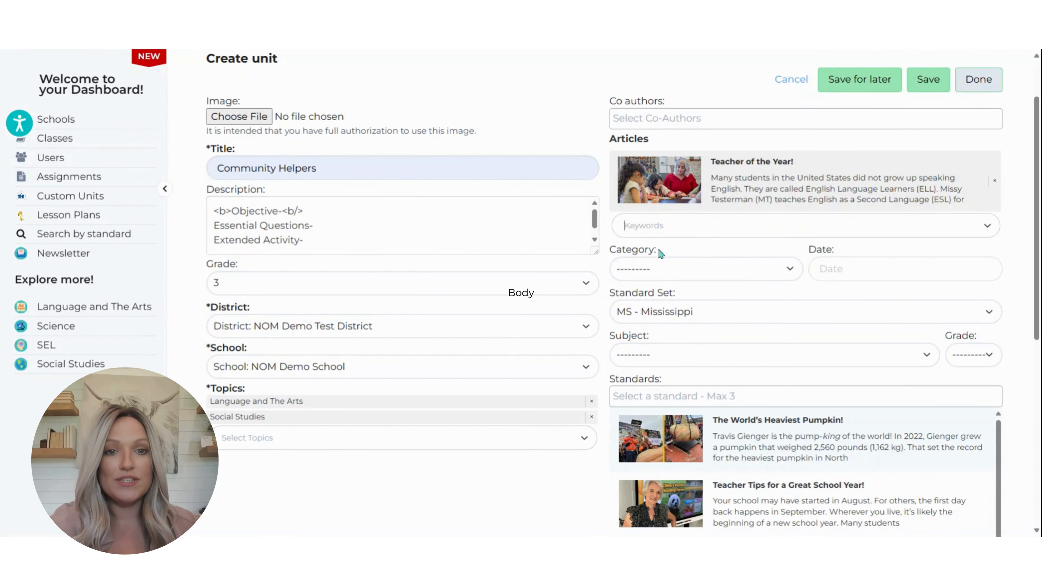
pyautogui.click(725, 355)
pyautogui.click(726, 376)
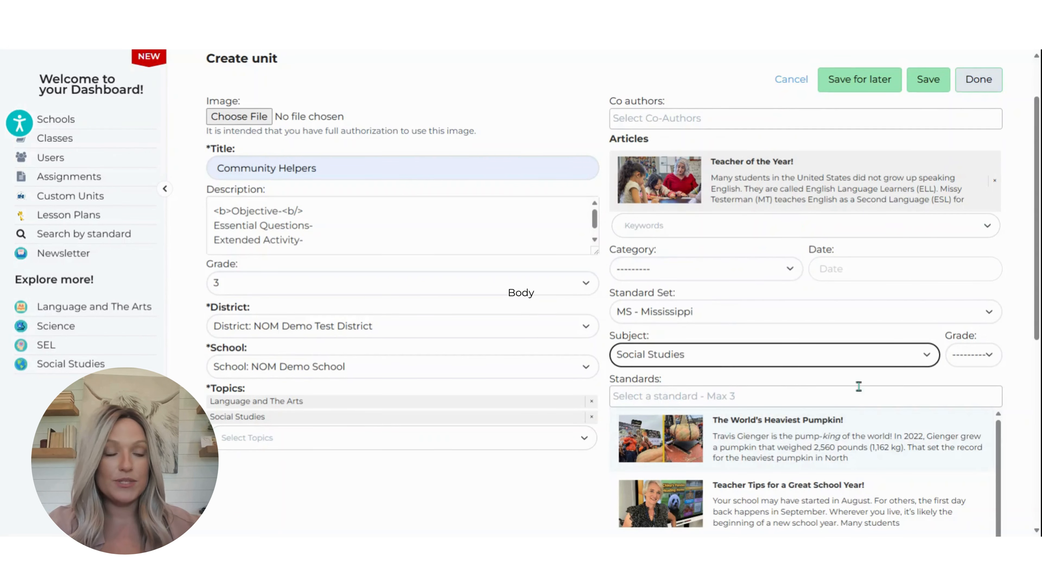
pyautogui.click(969, 360)
pyautogui.click(970, 375)
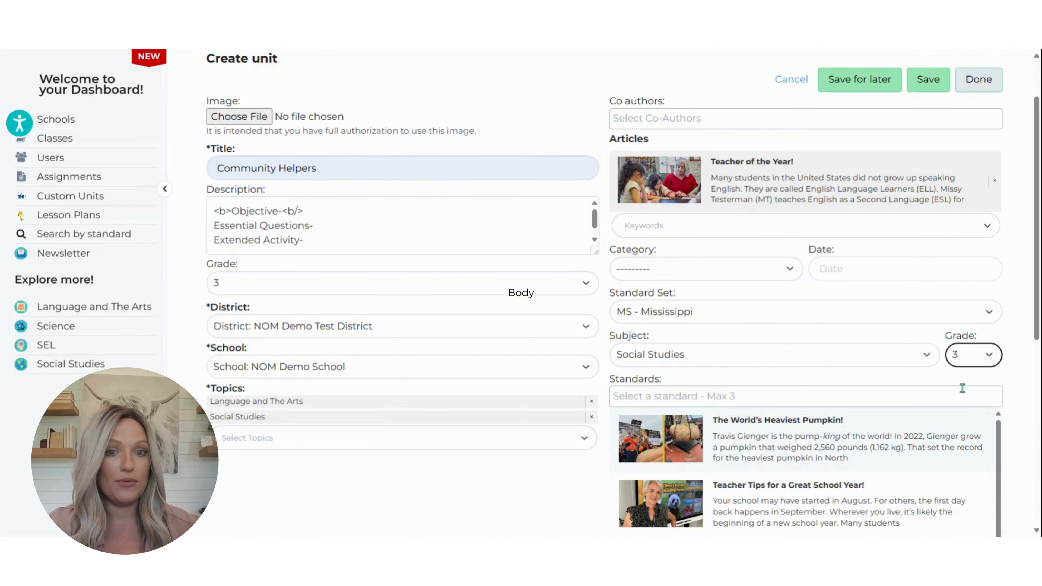
pyautogui.click(947, 399)
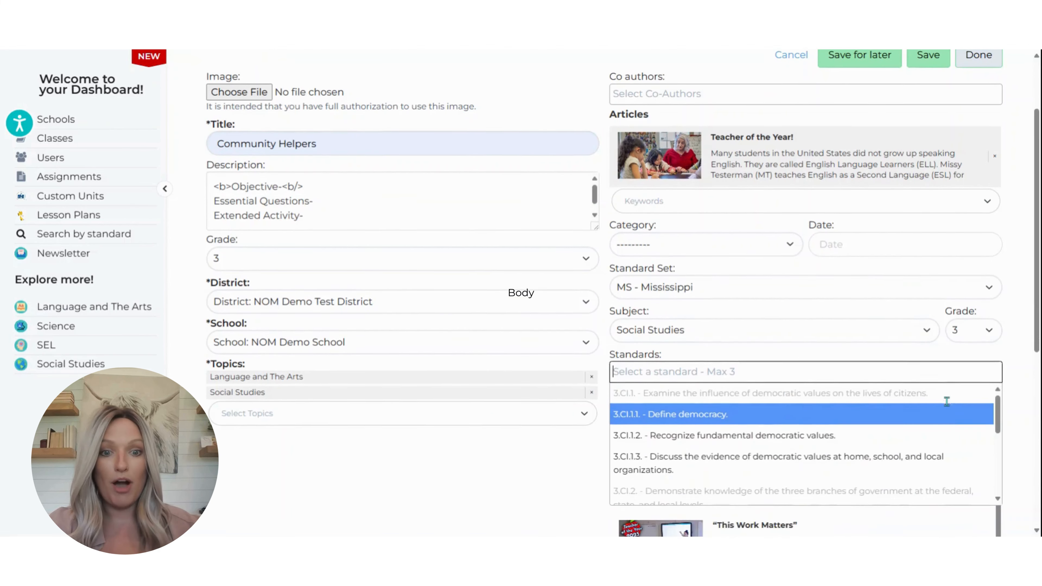
pyautogui.scroll(-5, 943, 398)
pyautogui.scroll(-3, 911, 395)
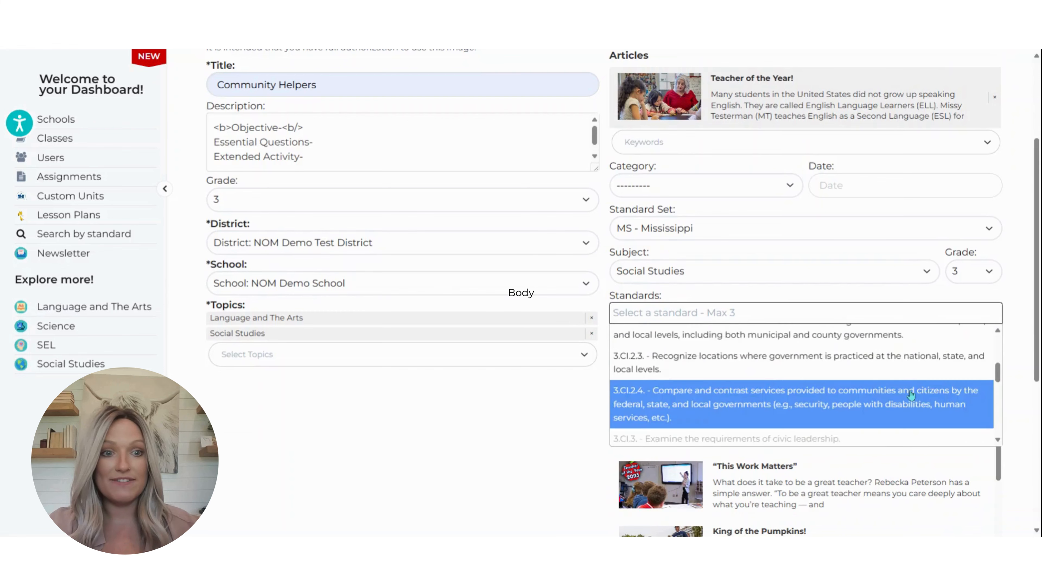
pyautogui.click(839, 344)
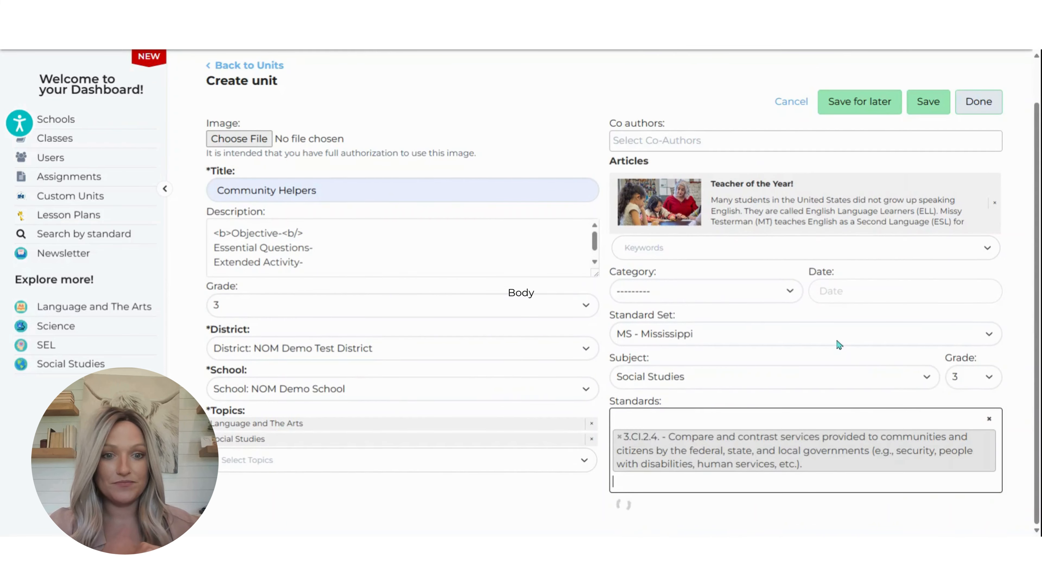
# Step: Add "The Economy of Taylor" and "President Visits Hawaii After Fires" to the unit and finish creating it
pyautogui.scroll(-5, 859, 337)
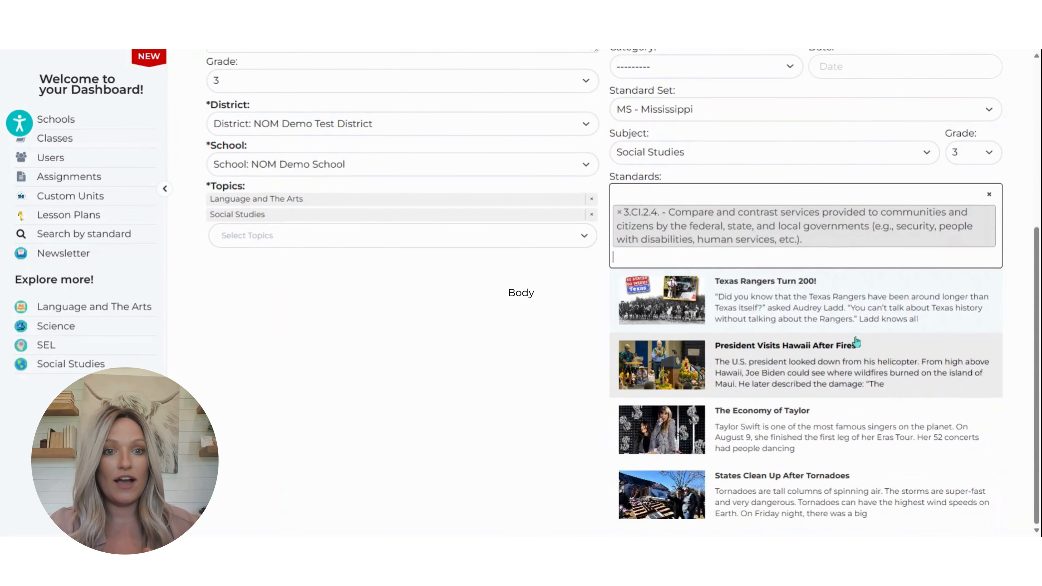
pyautogui.scroll(2, 835, 365)
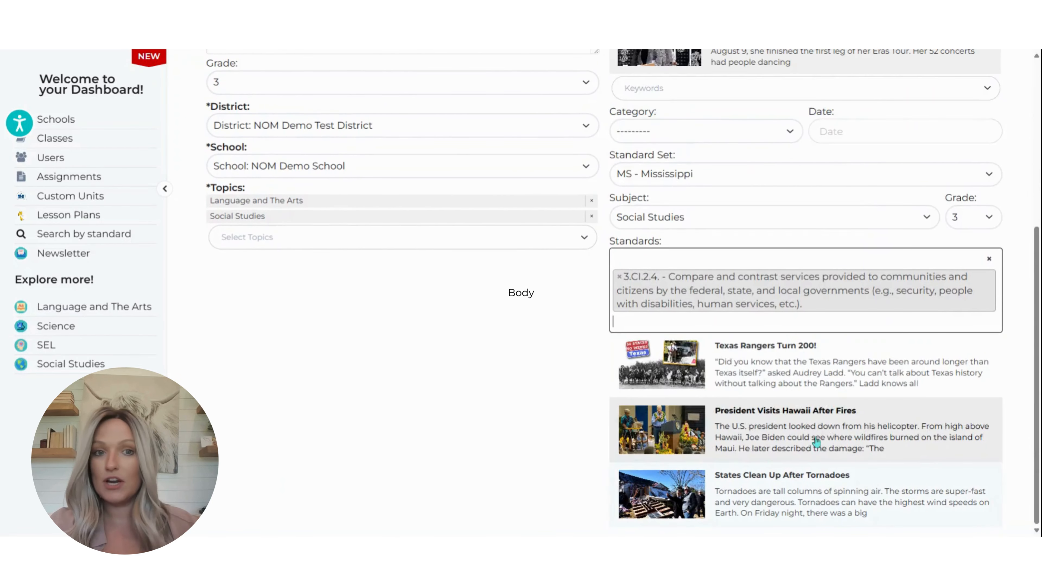
pyautogui.scroll(2, 816, 439)
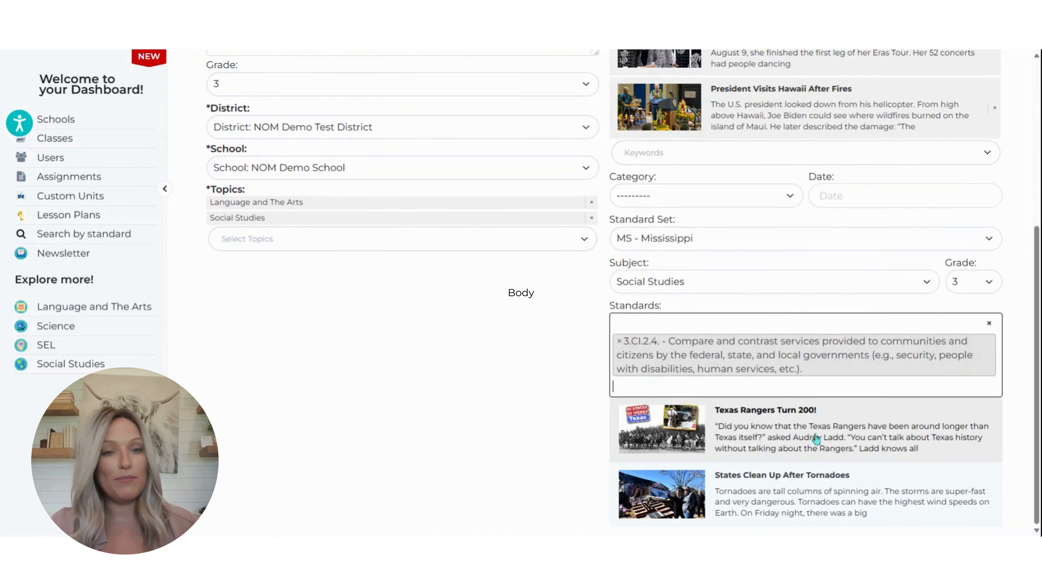
pyautogui.scroll(2, 677, 307)
pyautogui.scroll(4, 687, 302)
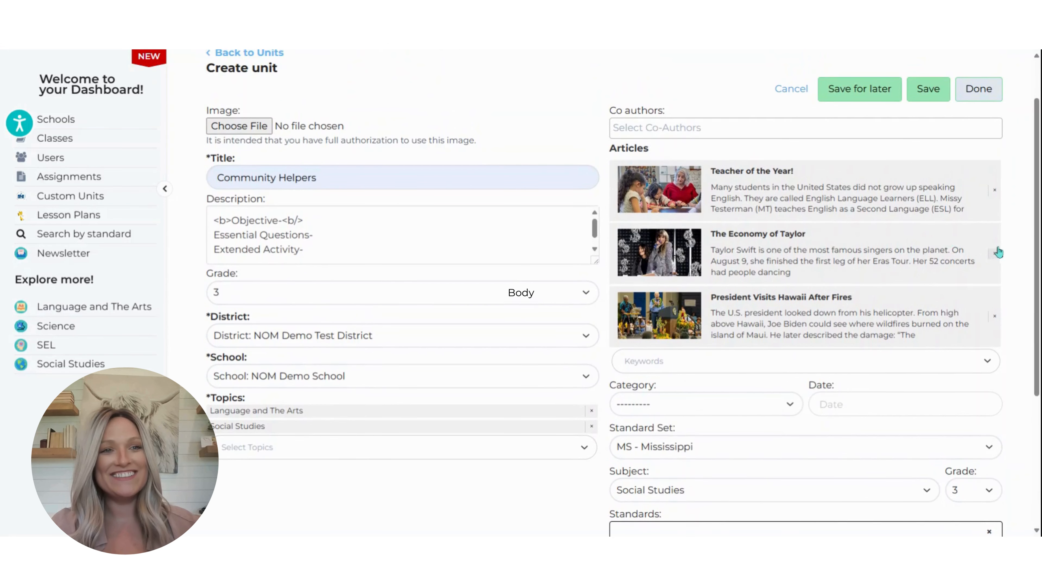
pyautogui.click(988, 89)
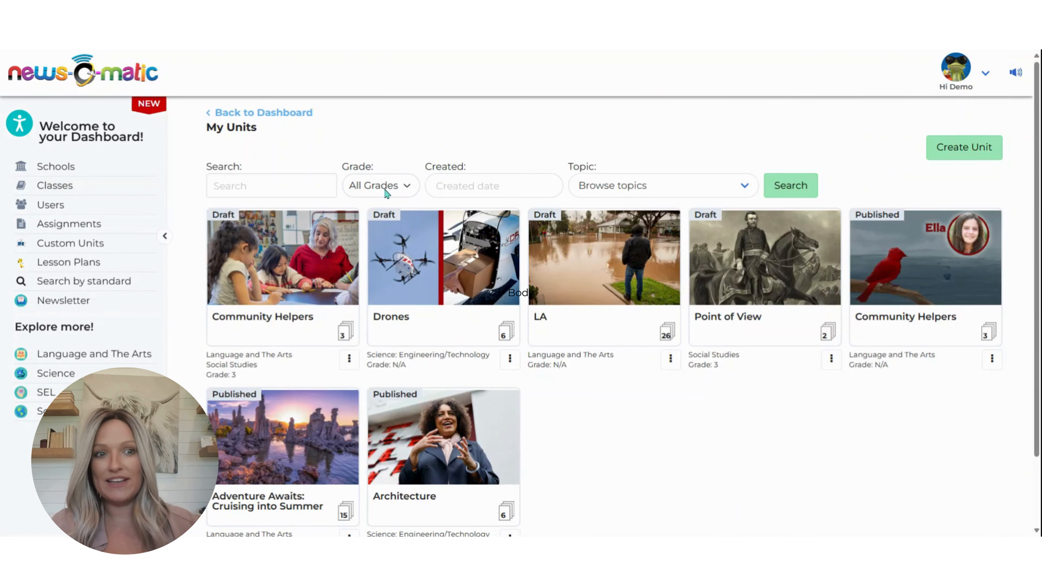
# Step: Publish the new grade 3 Community Helpers draft unit and confirm the publication
pyautogui.click(349, 359)
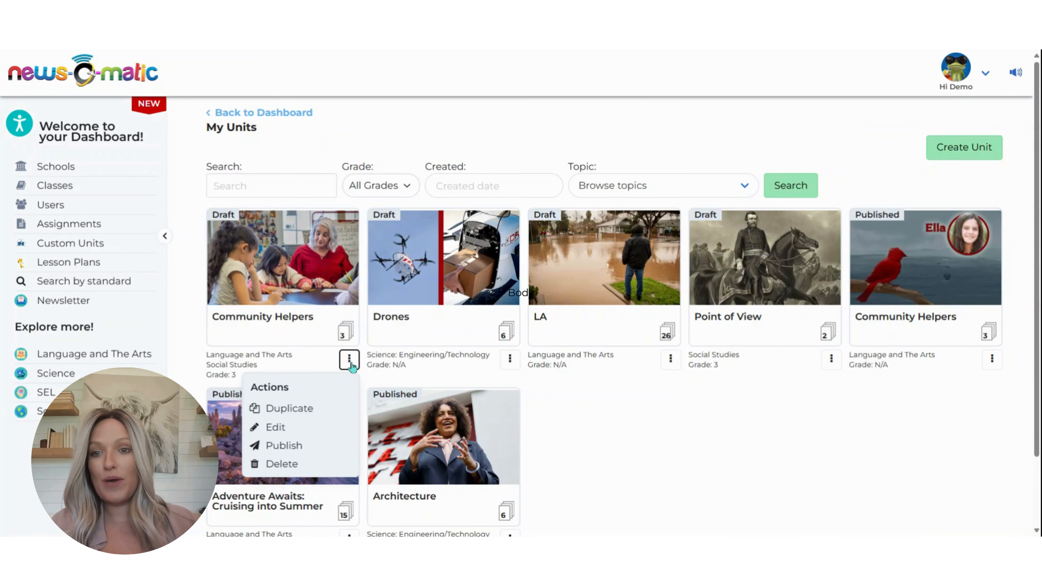
pyautogui.click(302, 447)
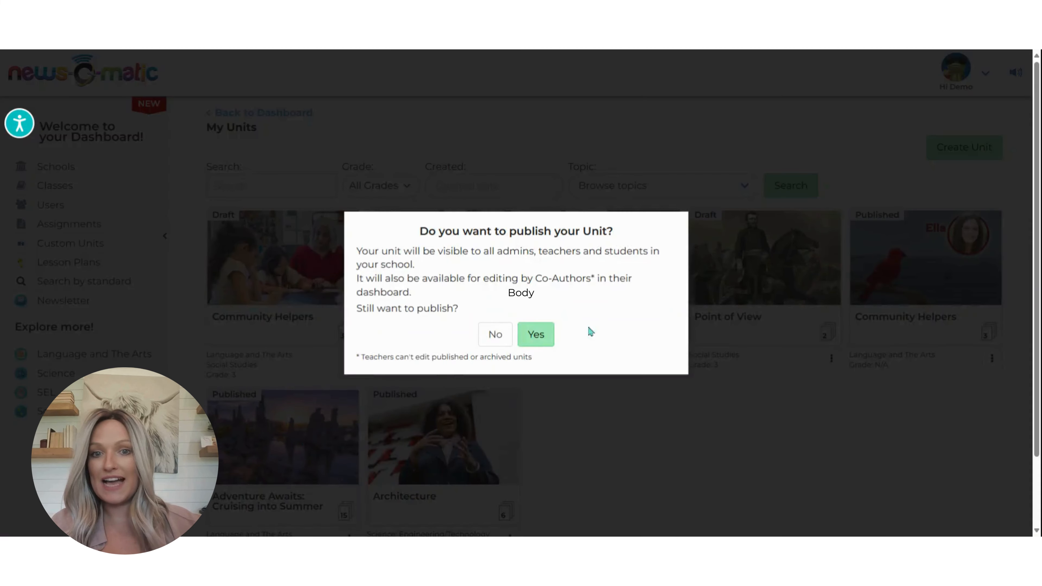
pyautogui.click(546, 336)
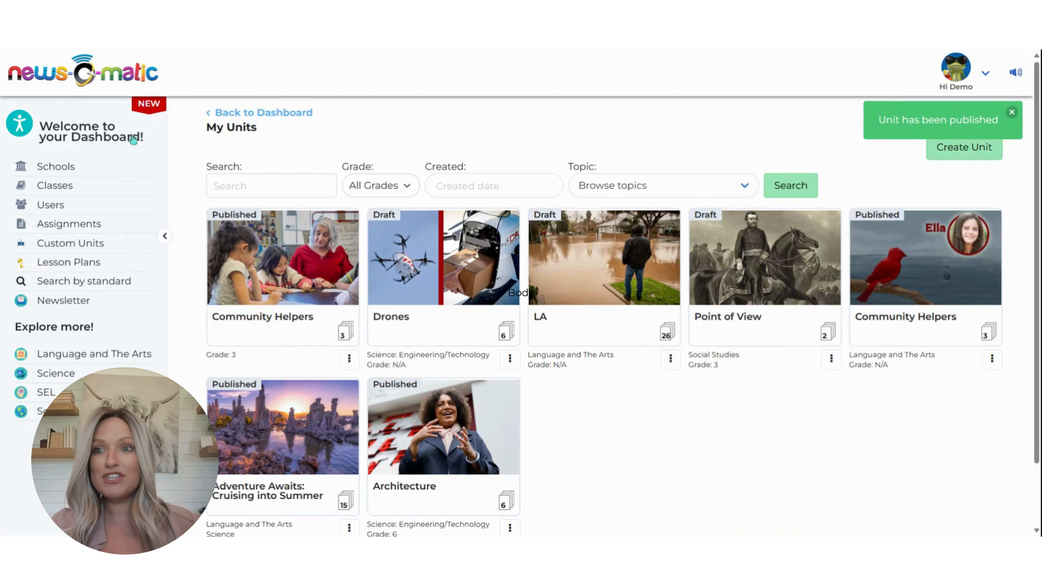
# Step: View the grade 3 school units of NOM Demo School in the student-facing Units section
pyautogui.click(111, 137)
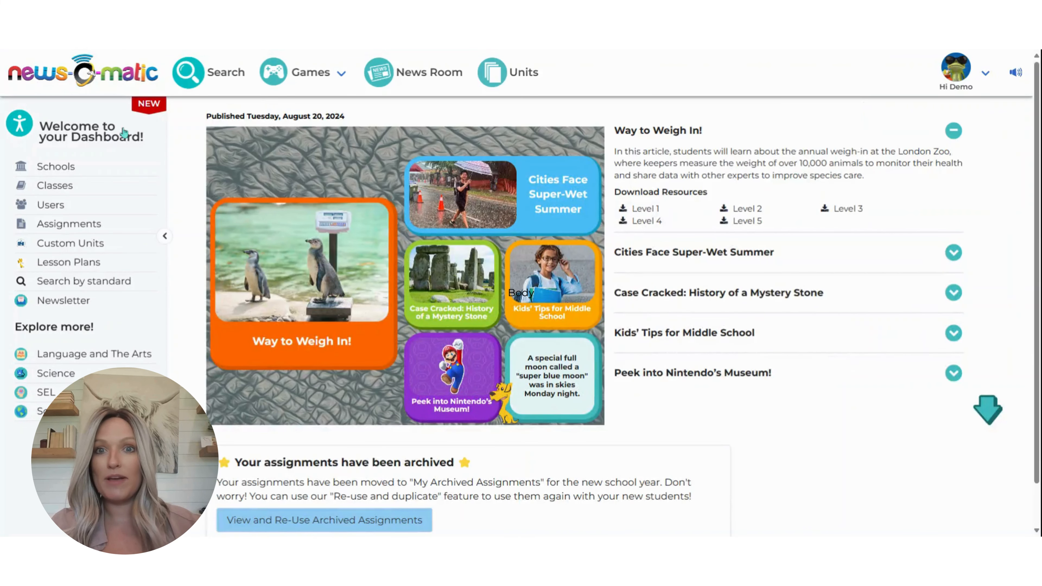
pyautogui.click(512, 76)
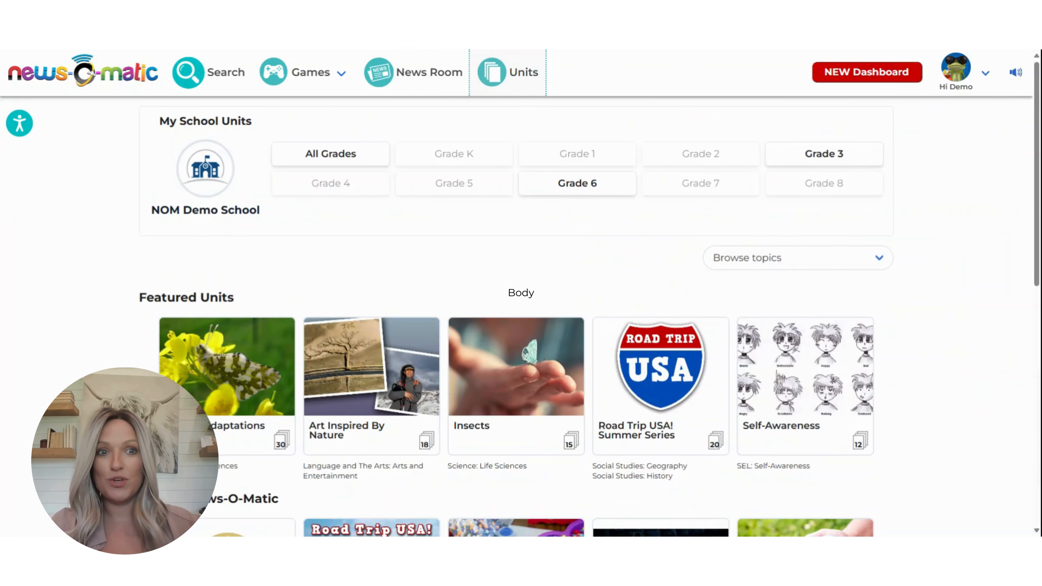
pyautogui.click(839, 159)
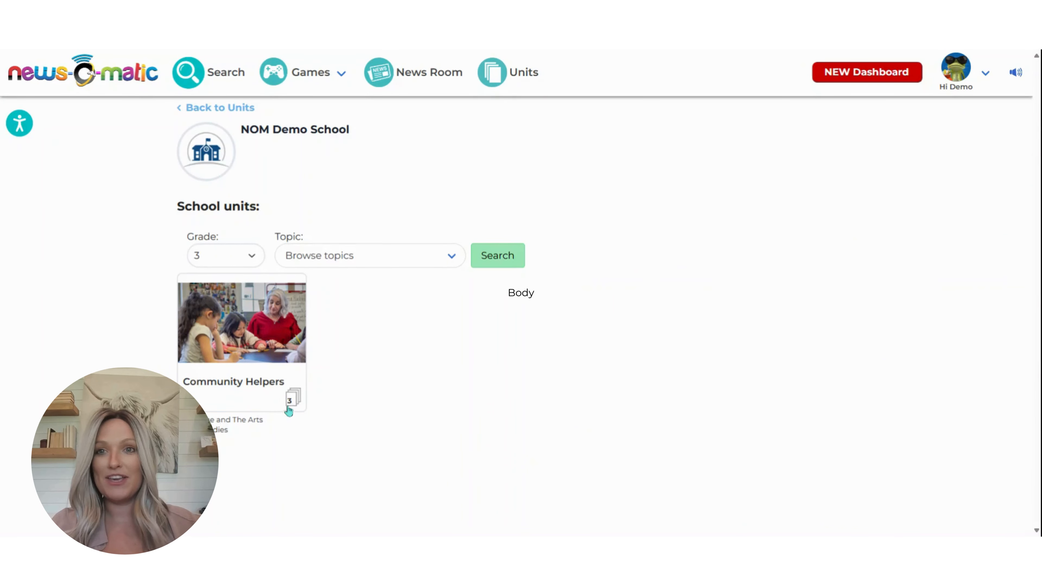
# Step: Return to the custom units on the dashboard and unpublish both Community Helpers units
pyautogui.click(883, 74)
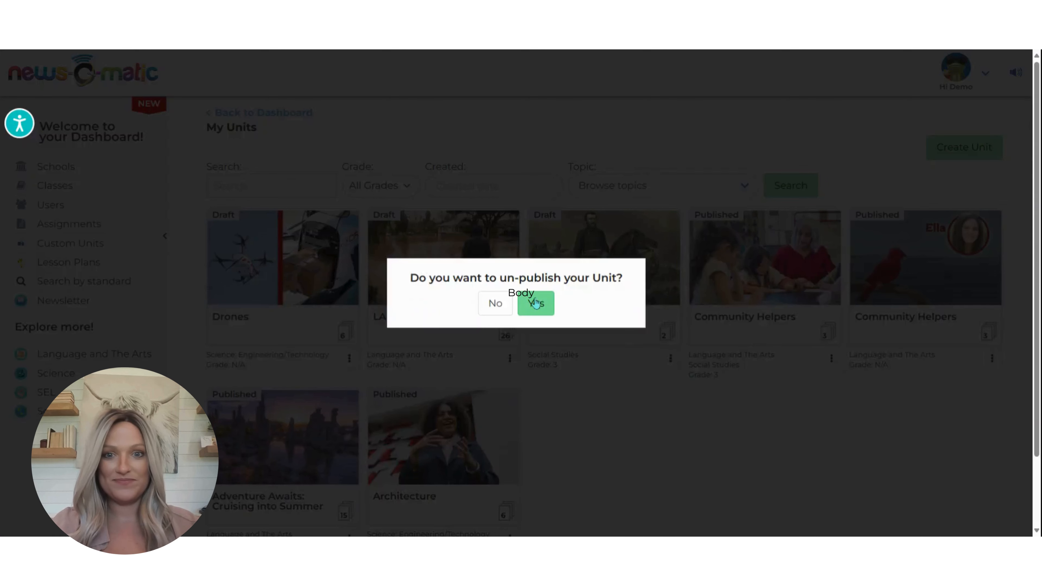
pyautogui.click(537, 304)
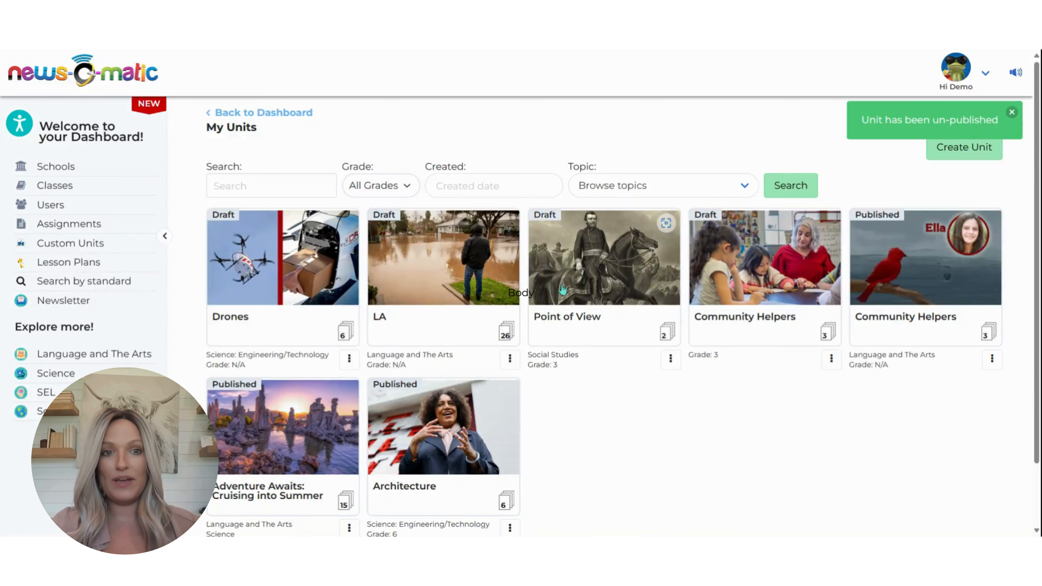
pyautogui.click(993, 359)
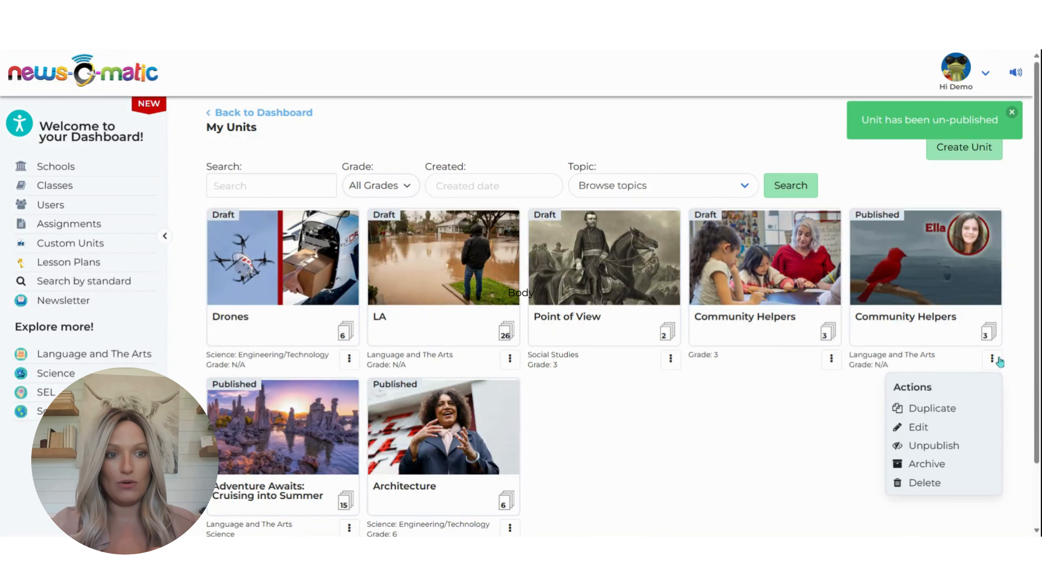
pyautogui.click(959, 452)
pyautogui.click(537, 303)
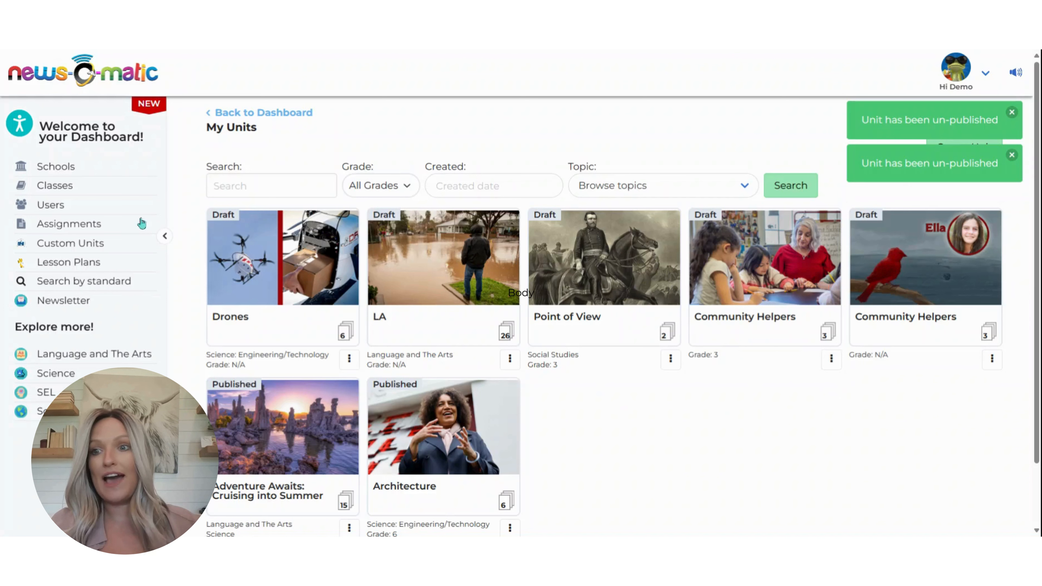
# Step: Open the unassigned "Community Helpers Unit" assignment for editing and review its details, classes and articles
pyautogui.click(82, 231)
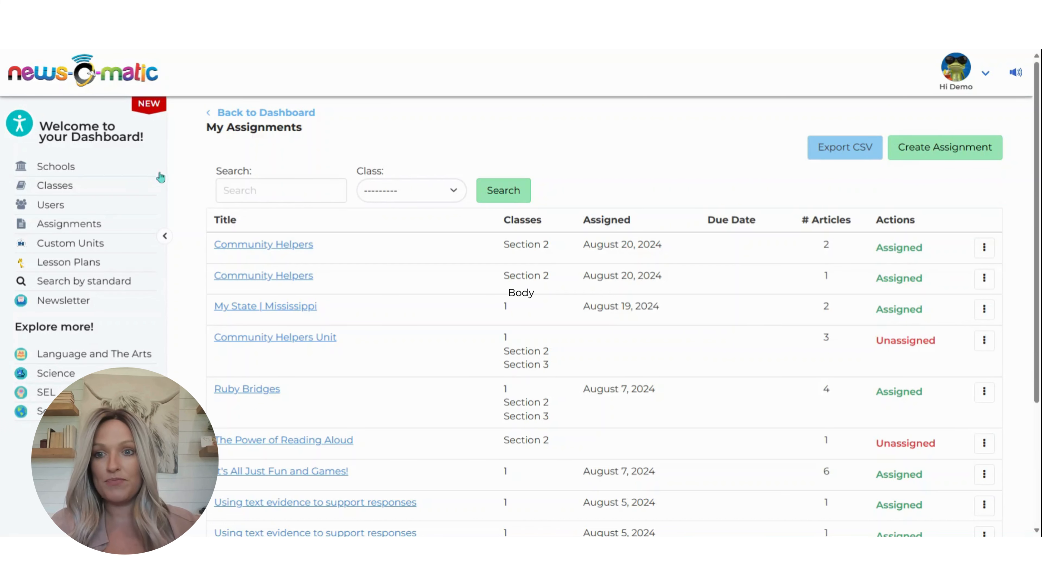
pyautogui.click(317, 341)
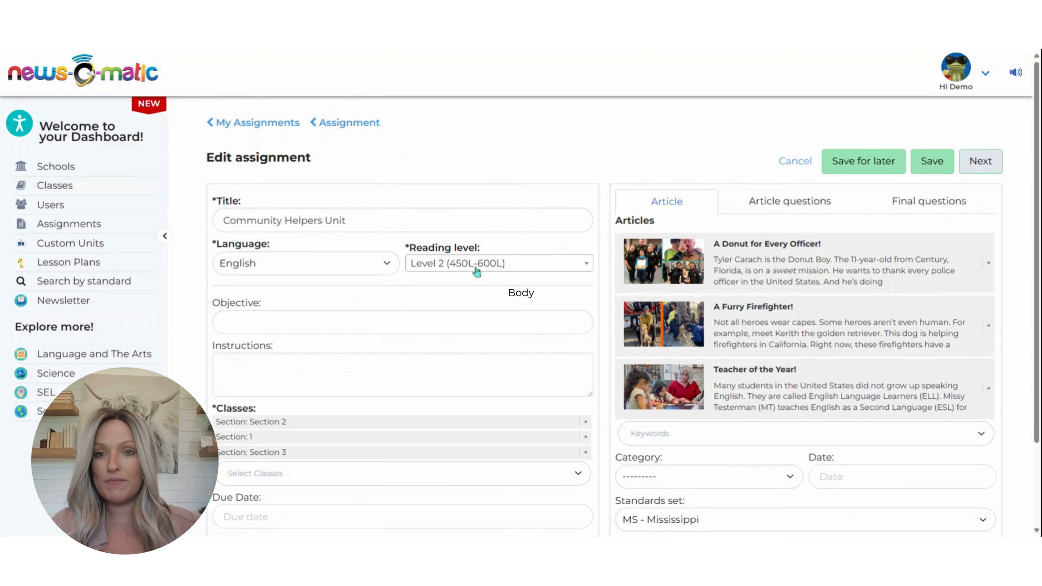
pyautogui.click(256, 374)
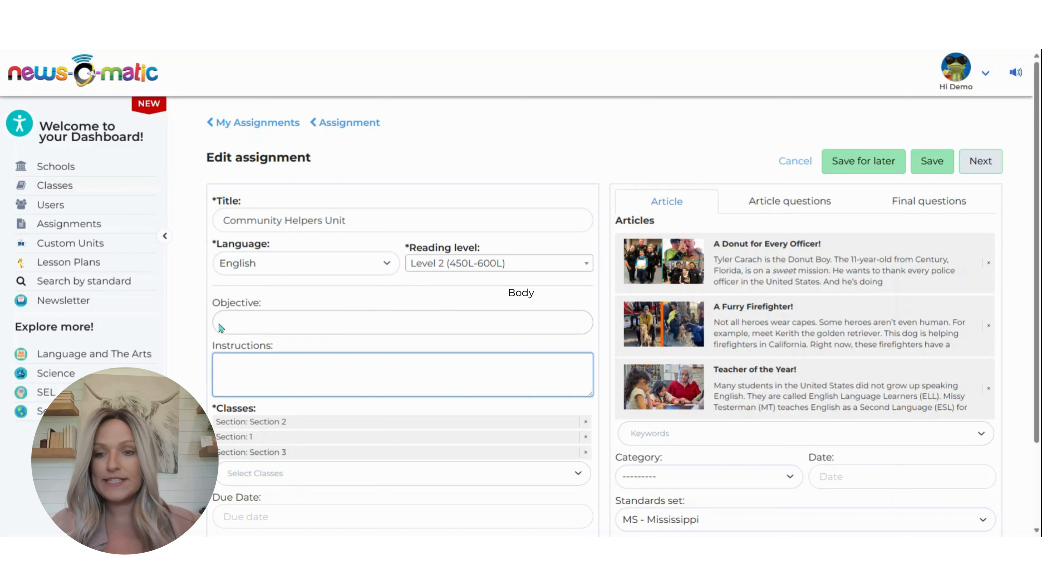
pyautogui.scroll(-1, 300, 435)
pyautogui.scroll(-1, 304, 416)
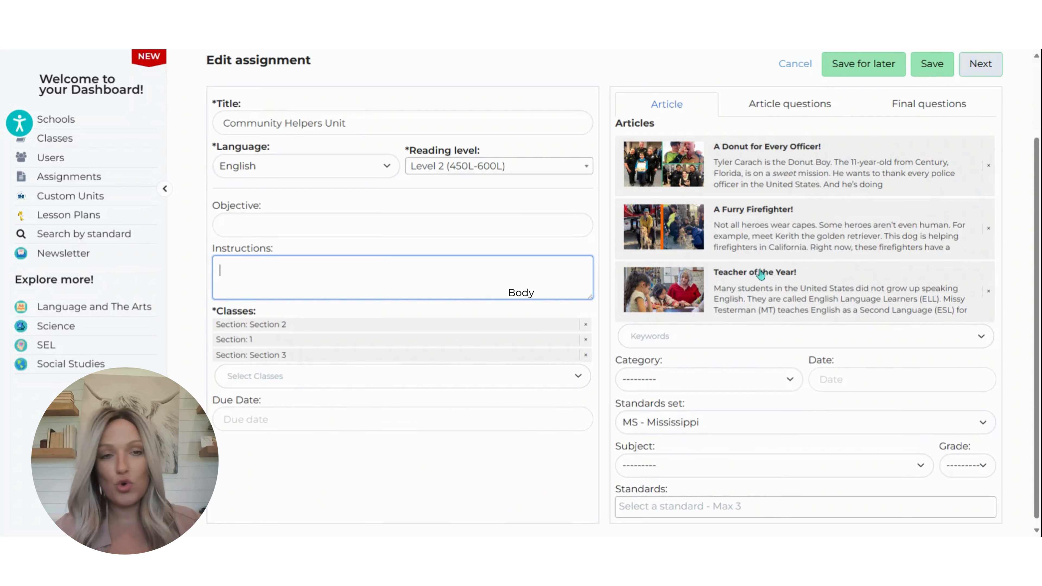
pyautogui.scroll(2, 761, 273)
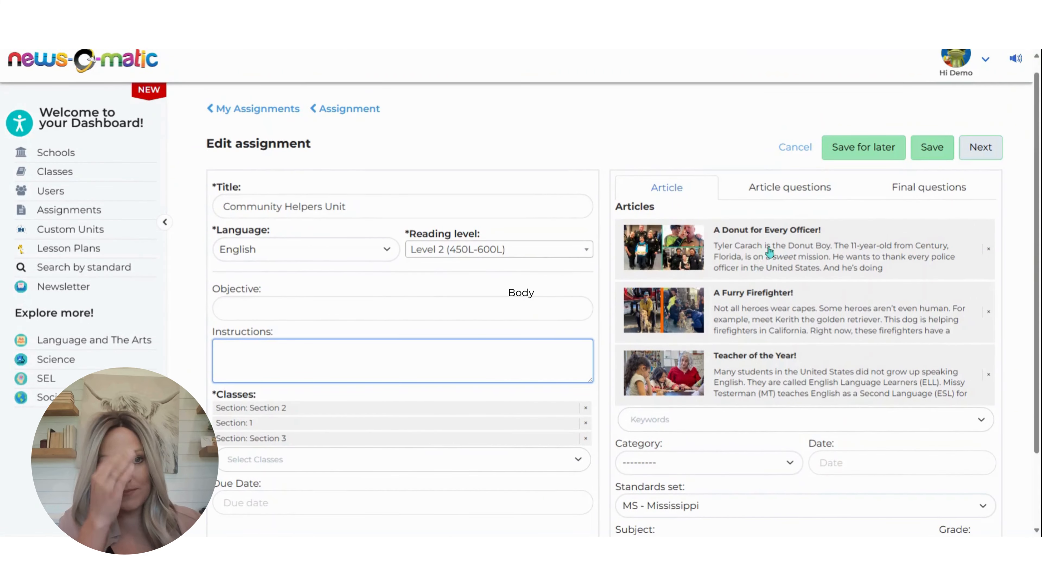
# Step: Delete the first article's questions on why Tyler gives officers donuts and what he wants to be when he grows up
pyautogui.click(787, 192)
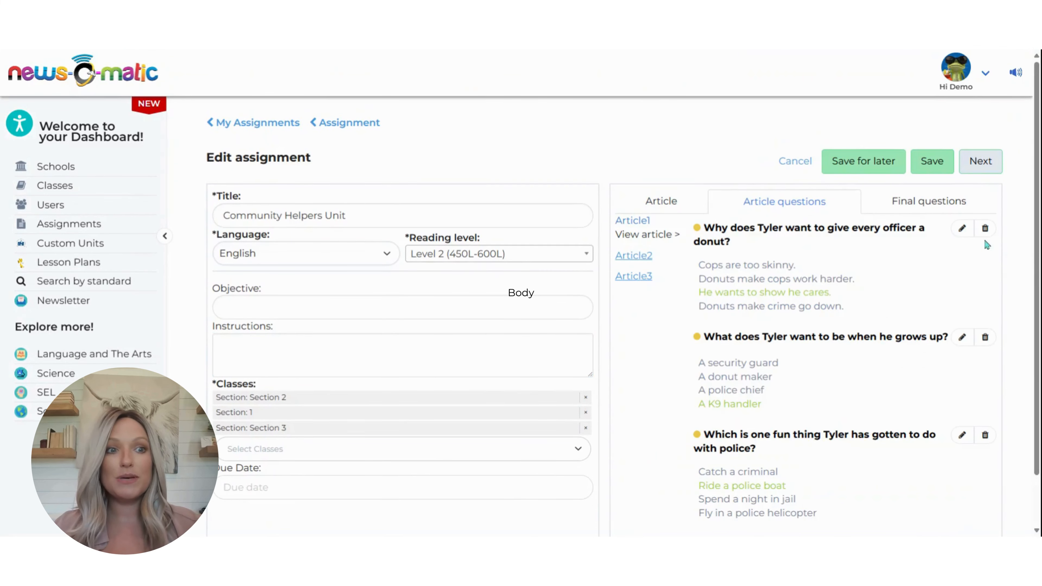
pyautogui.click(985, 228)
pyautogui.click(879, 268)
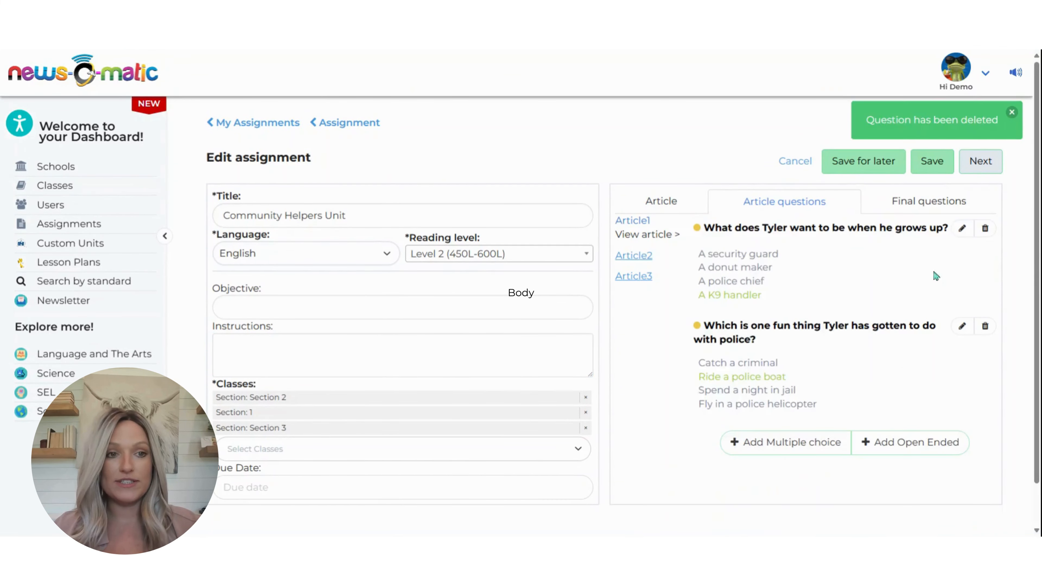
pyautogui.click(985, 228)
pyautogui.click(872, 271)
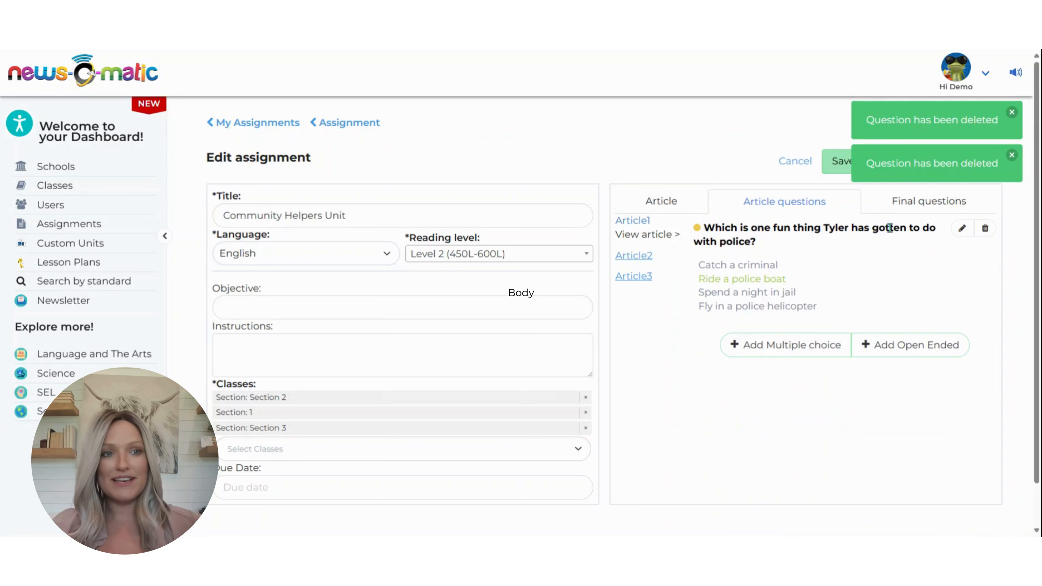
# Step: Reword the first article's remaining question as "Did you read this article?"
pyautogui.click(962, 228)
pyautogui.moveTo(795, 248)
pyautogui.mouseDown()
pyautogui.moveTo(718, 250)
pyautogui.moveTo(701, 236)
pyautogui.moveTo(707, 204)
pyautogui.mouseUp()
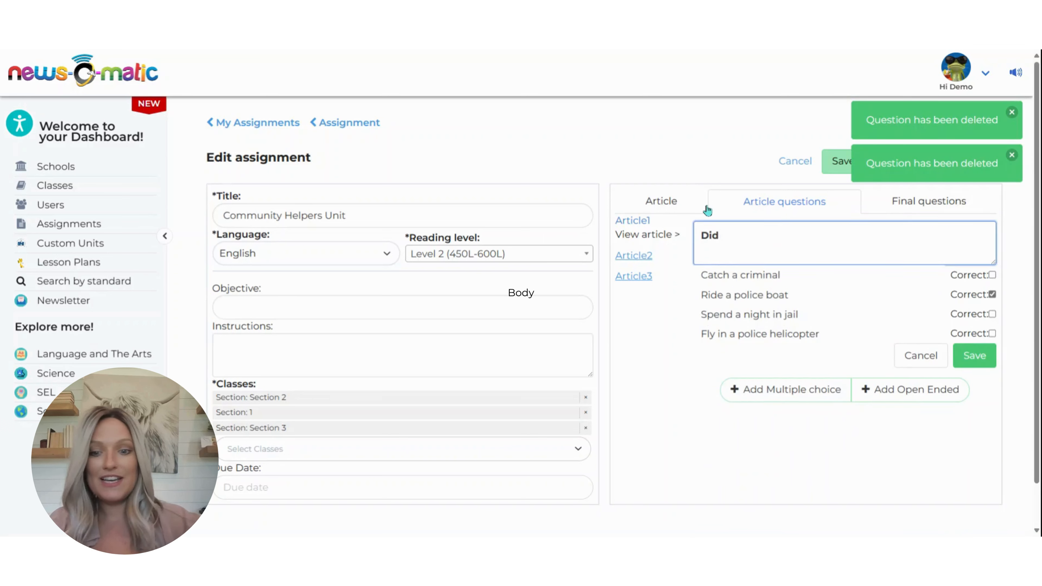
pyautogui.write('you read this')
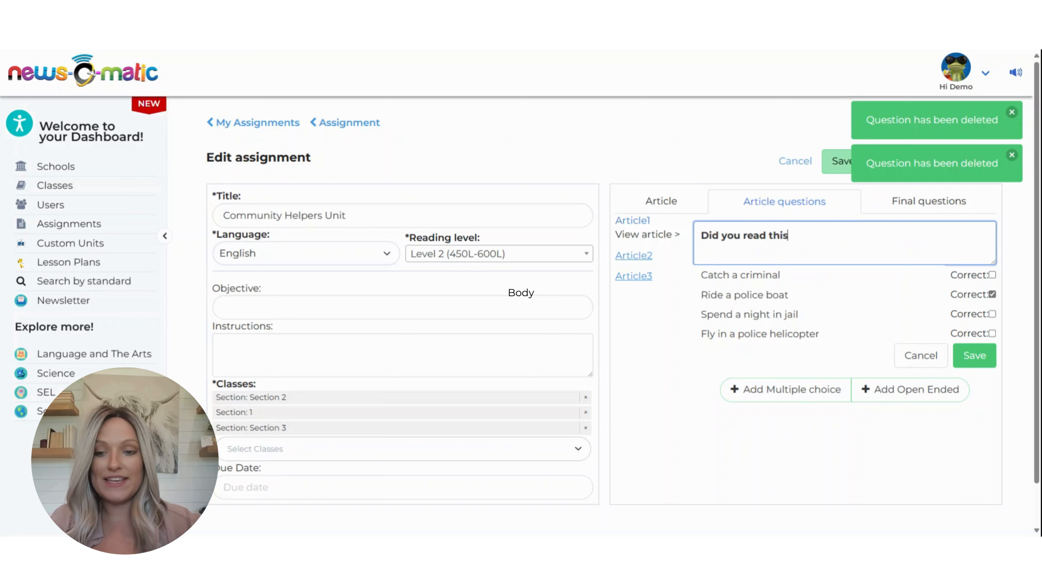
pyautogui.write(' article?')
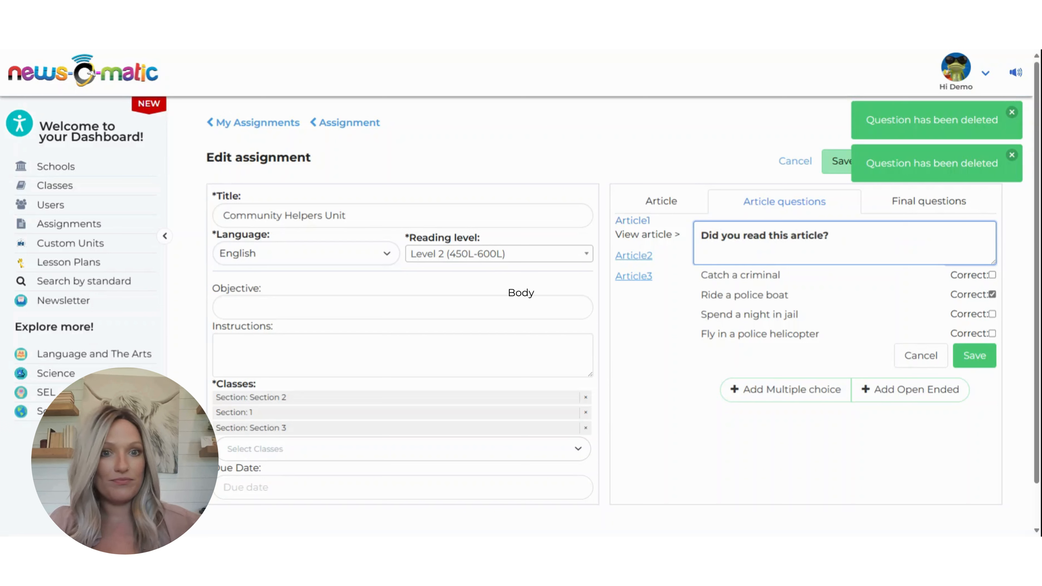
# Step: Clear all four existing answer choices of the first article's question "Did you read this article?"
pyautogui.click(924, 283)
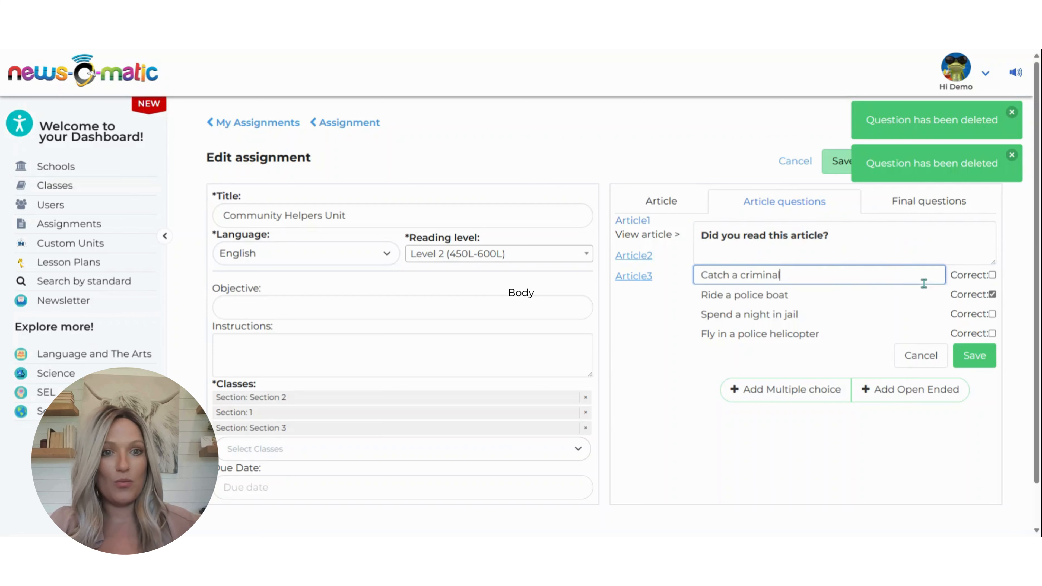
pyautogui.hotkey('ctrl', 'a')
pyautogui.press('BackSpace')
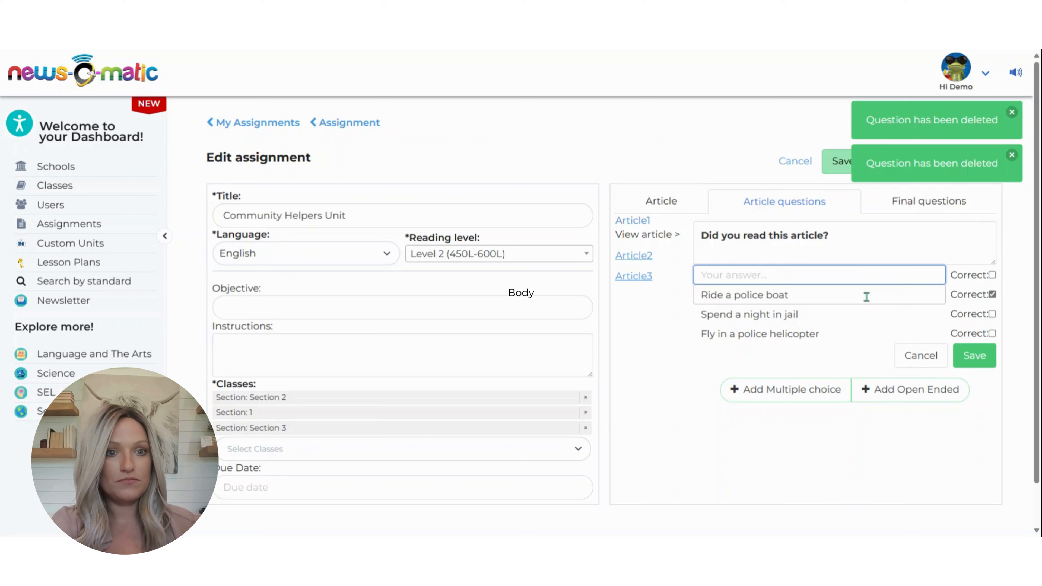
pyautogui.press('Tab')
pyautogui.press('BackSpace')
pyautogui.press('Tab')
pyautogui.press('BackSpace')
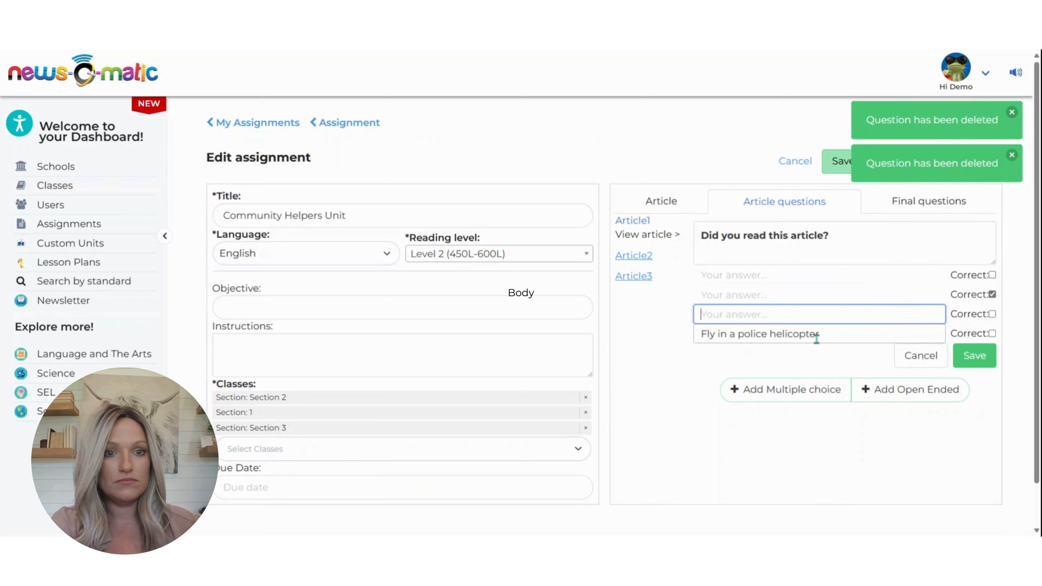
pyautogui.click(807, 335)
pyautogui.hotkey('ctrl', 'a')
pyautogui.press('BackSpace')
# Step: Give the question the answers "Yes" and "No" with only "Yes" marked correct, and save it
pyautogui.click(772, 274)
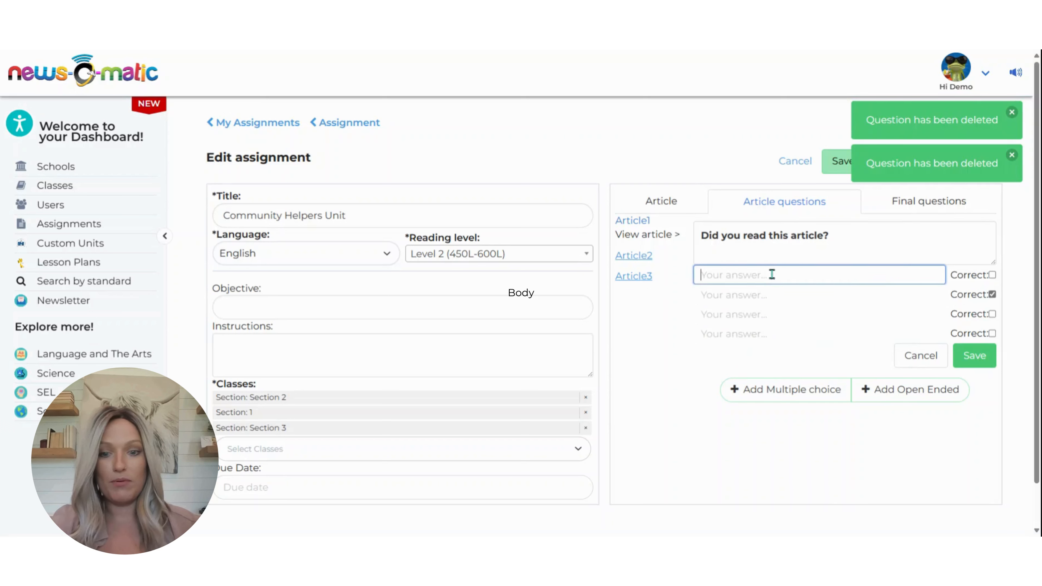
pyautogui.write('Yes')
pyautogui.click(770, 293)
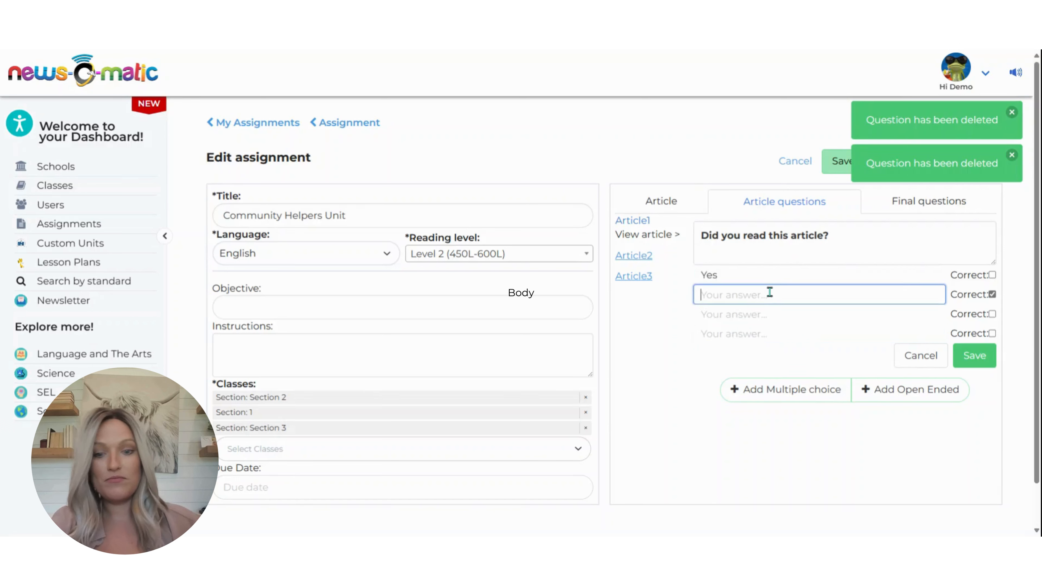
pyautogui.write('No')
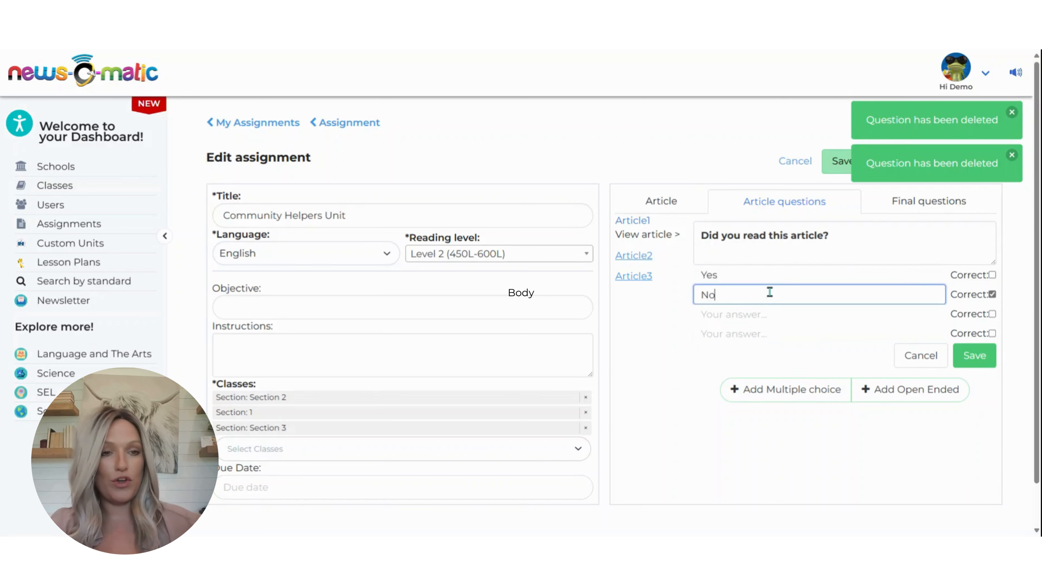
pyautogui.click(992, 275)
pyautogui.click(992, 295)
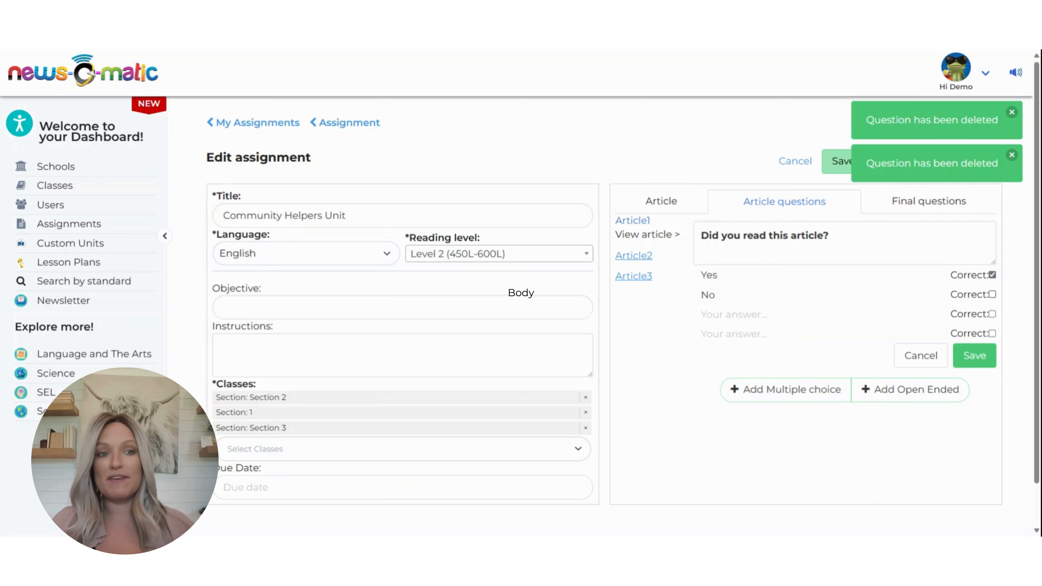
pyautogui.click(984, 359)
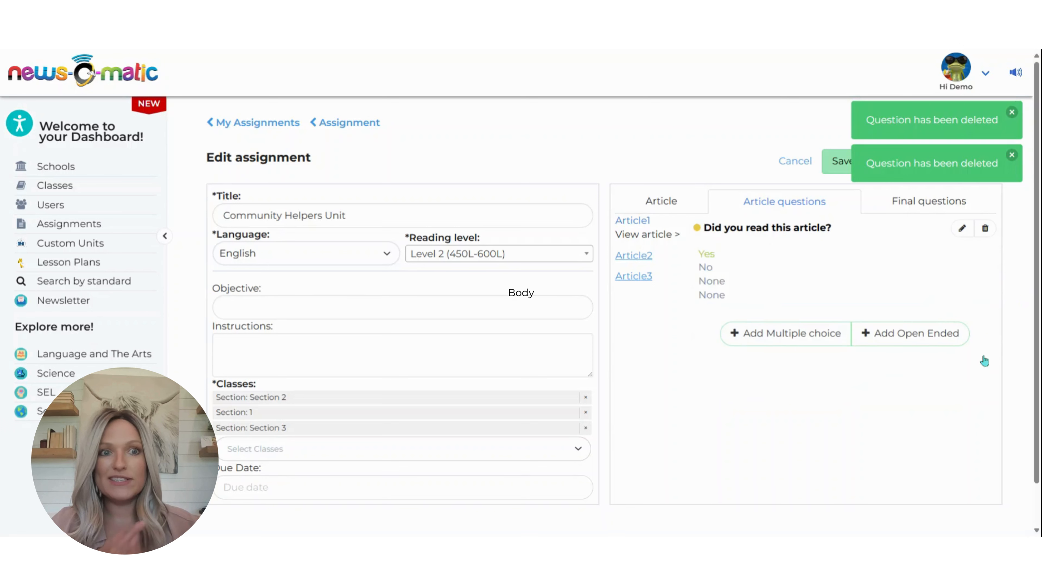
pyautogui.click(1013, 199)
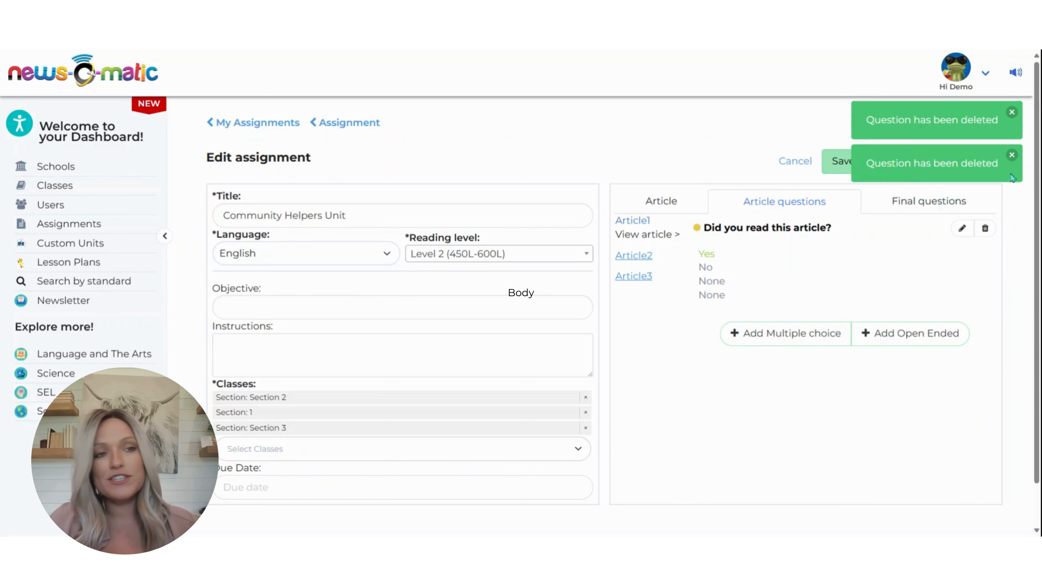
pyautogui.click(1012, 155)
pyautogui.click(1013, 112)
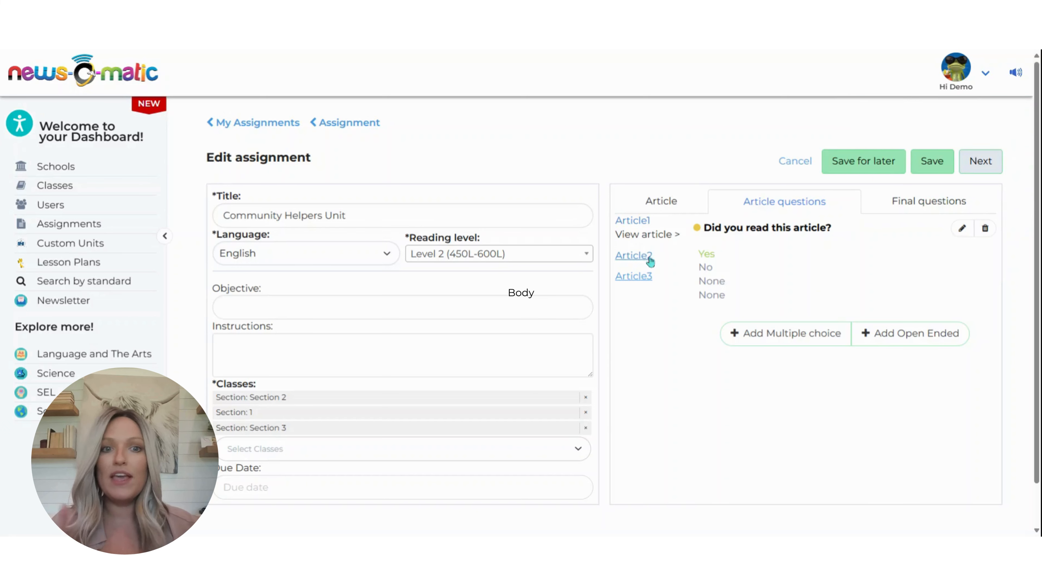
# Step: Delete the second article's questions on being certified, the end-of-day bath, wearing a mask and the Lake Tahoe states
pyautogui.click(634, 256)
pyautogui.click(985, 230)
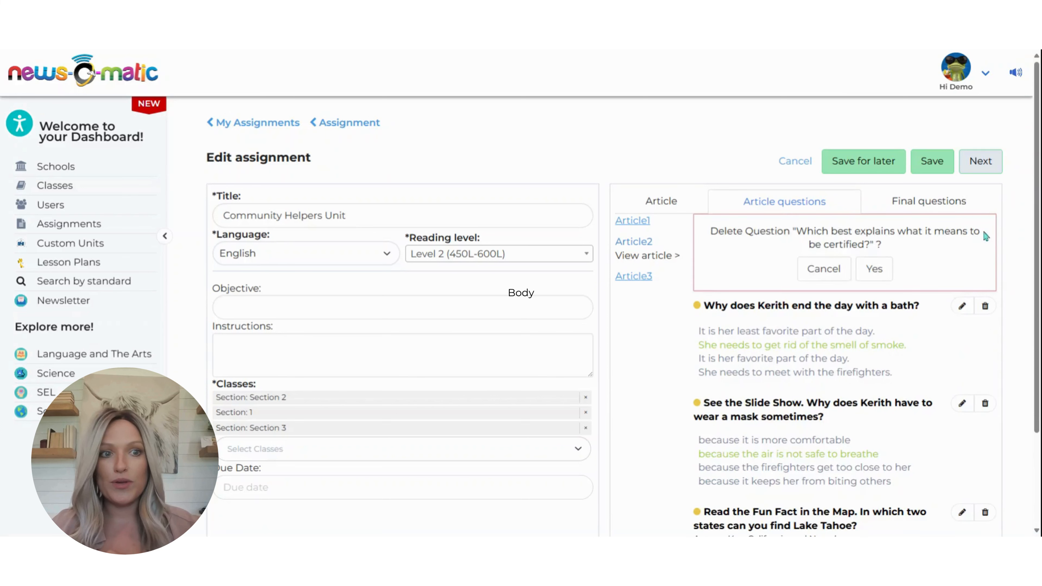
pyautogui.click(986, 306)
pyautogui.click(985, 384)
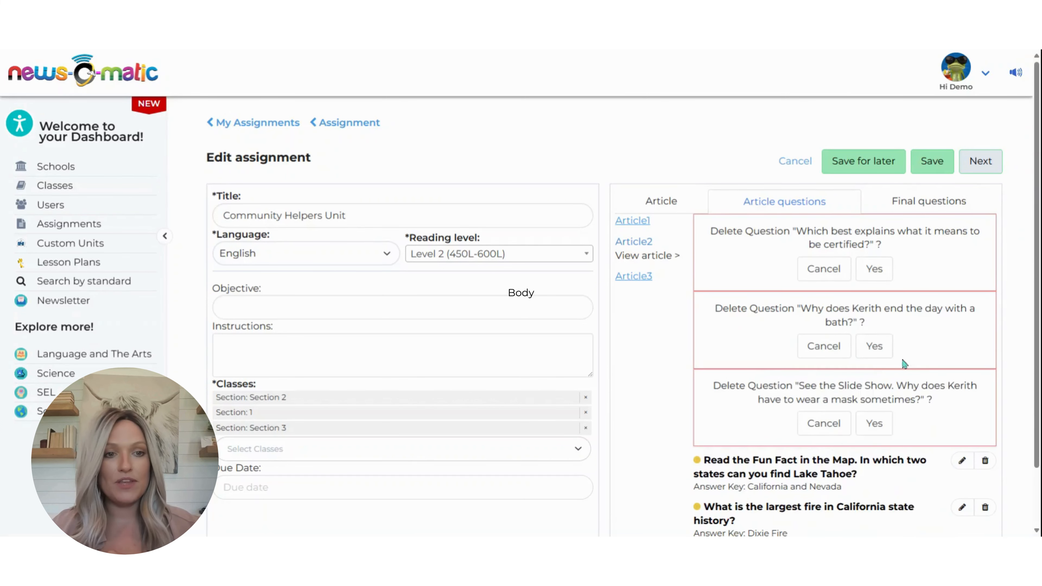
pyautogui.click(875, 346)
pyautogui.click(875, 269)
pyautogui.click(875, 269)
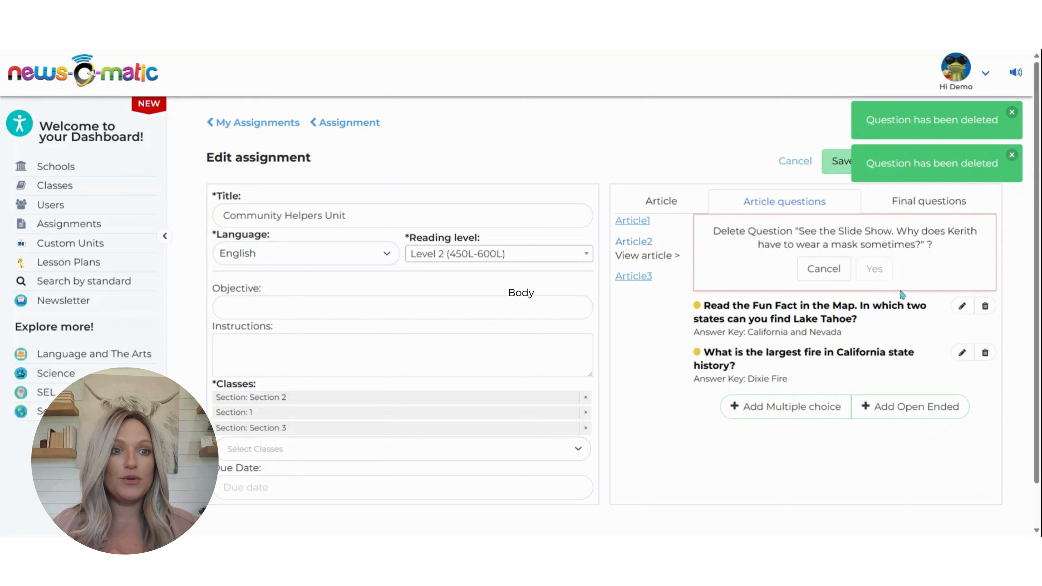
pyautogui.click(985, 236)
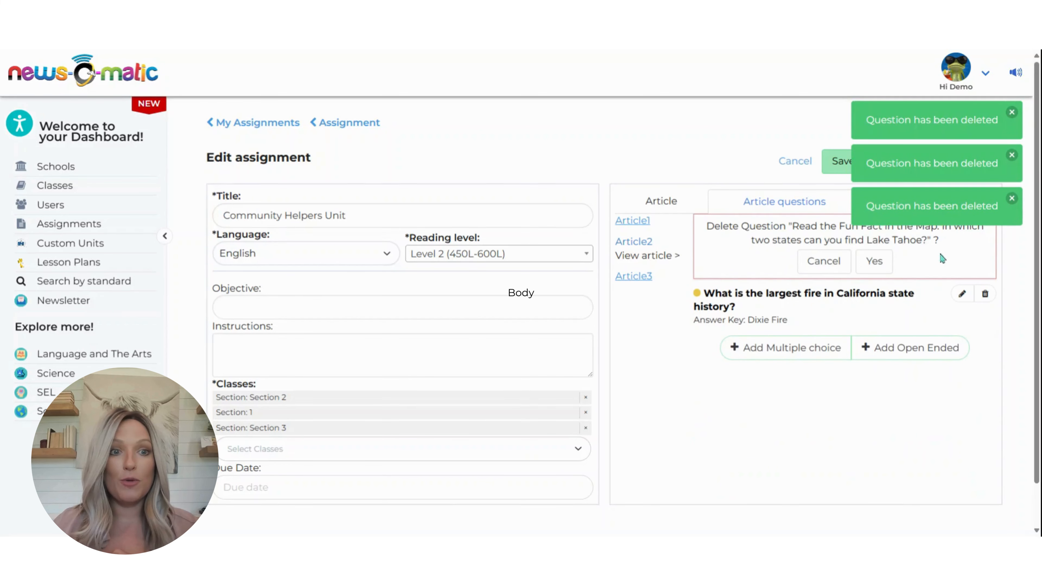
pyautogui.click(883, 263)
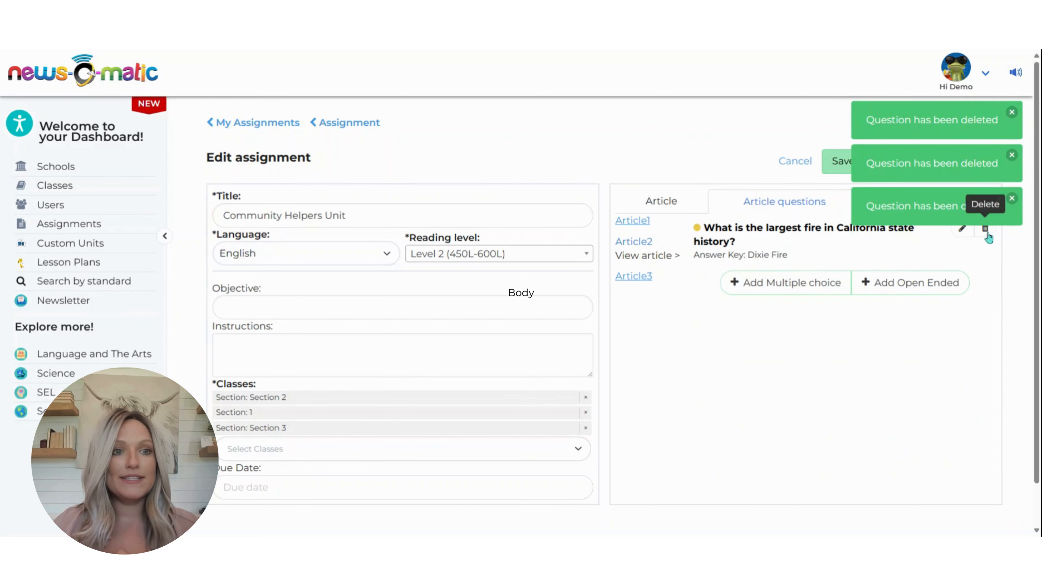
# Step: Reword the second article's remaining question as "What was your favorite article?" and save it with an empty answer key
pyautogui.click(962, 229)
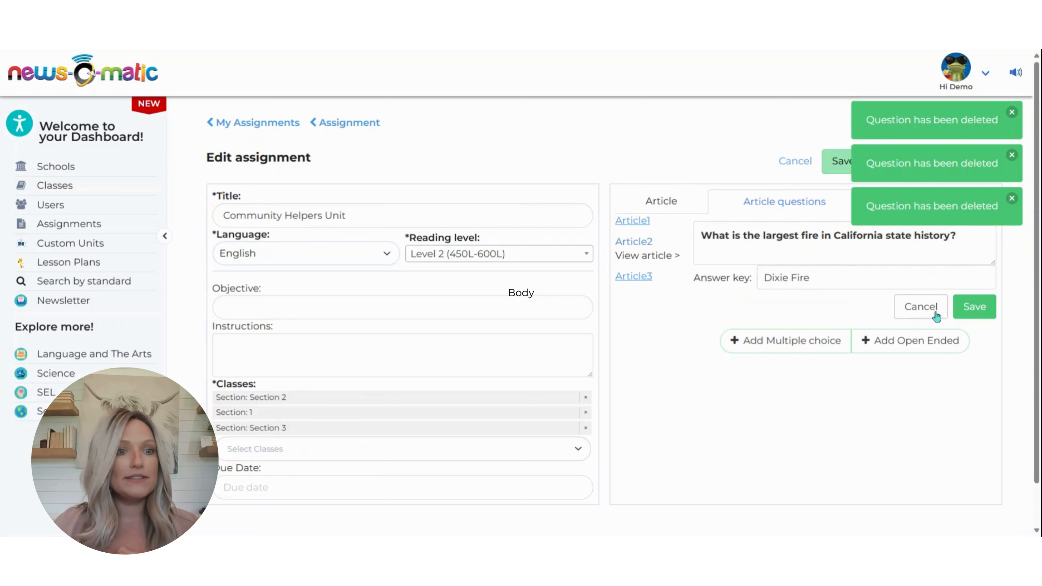
pyautogui.moveTo(977, 236); pyautogui.dragTo(700, 235)
pyautogui.write('What w')
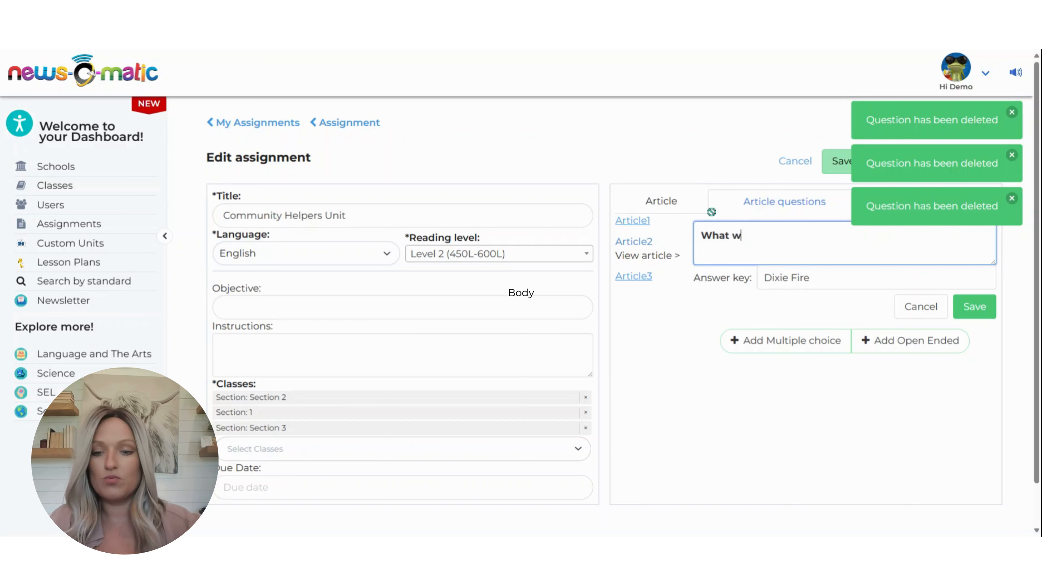
pyautogui.write('as your favo')
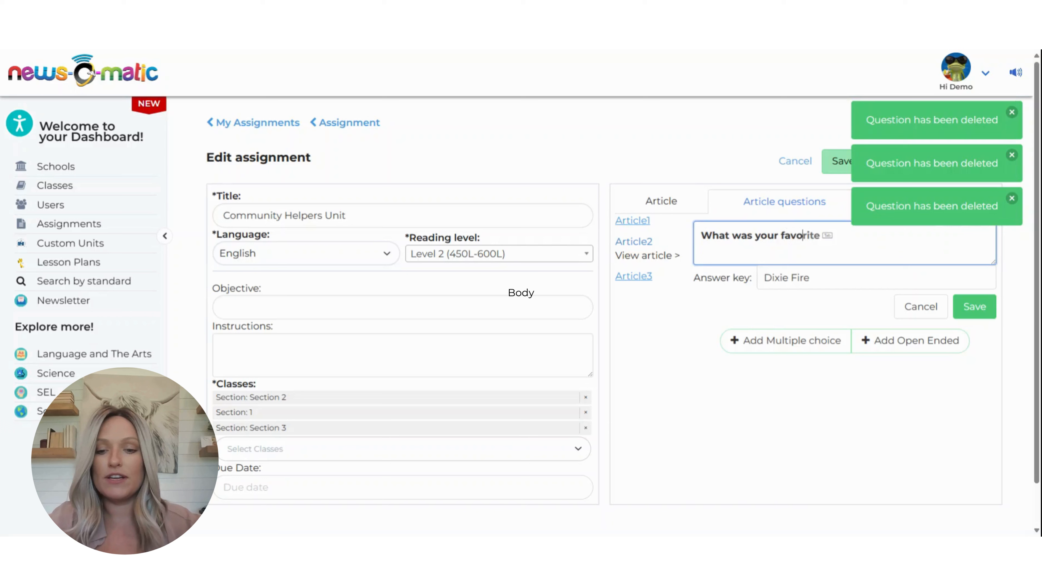
pyautogui.write('rite article')
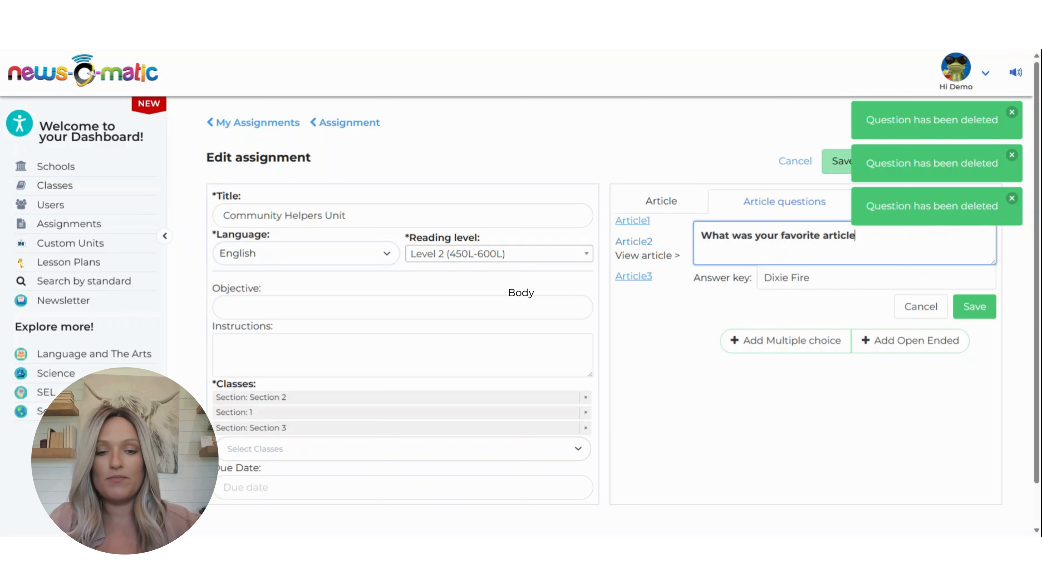
pyautogui.write('?')
pyautogui.moveTo(825, 278); pyautogui.dragTo(739, 279)
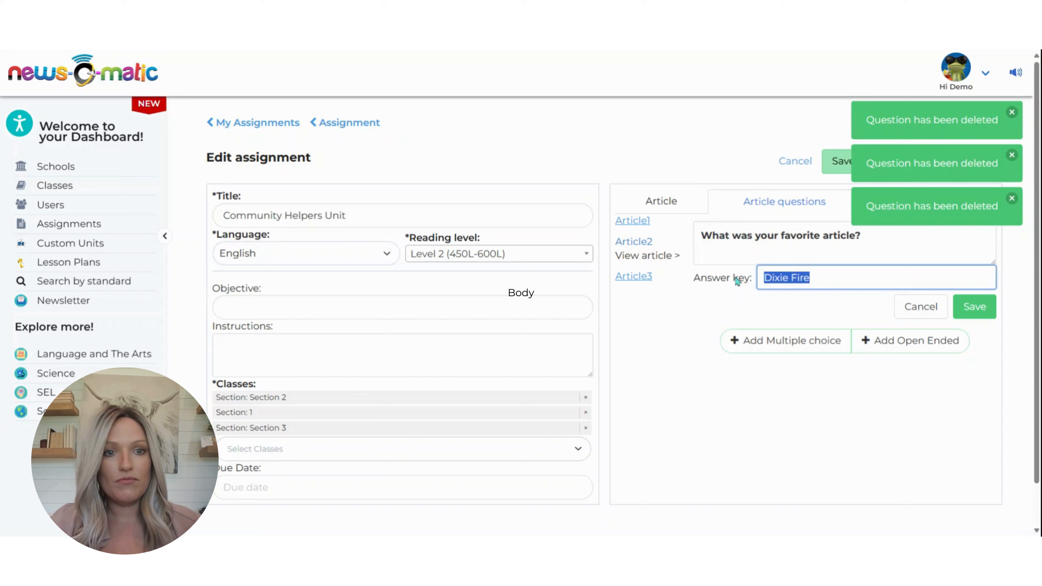
pyautogui.press('BackSpace')
pyautogui.click(969, 312)
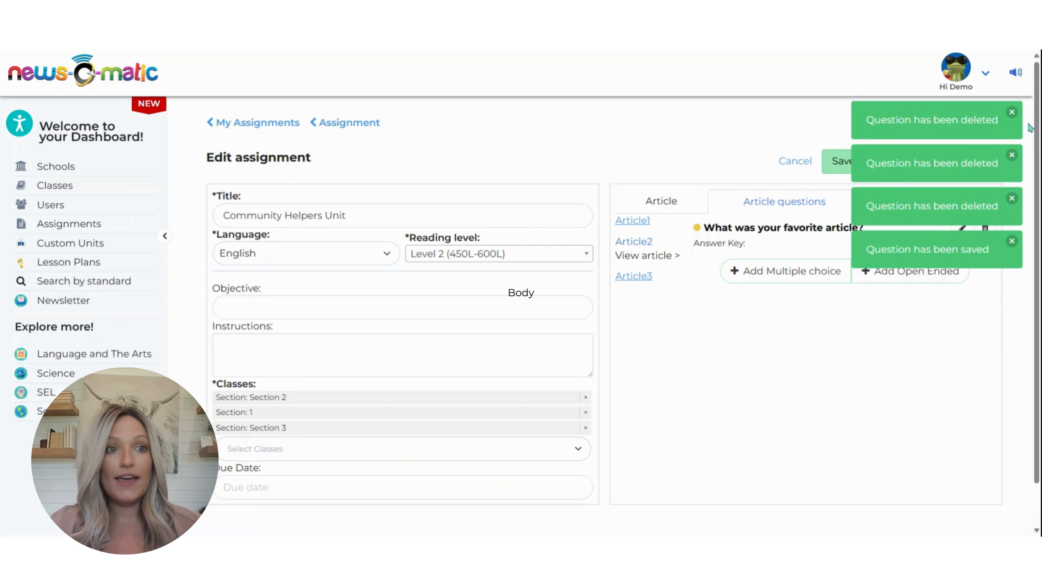
pyautogui.click(1012, 112)
pyautogui.click(1012, 161)
pyautogui.click(1012, 119)
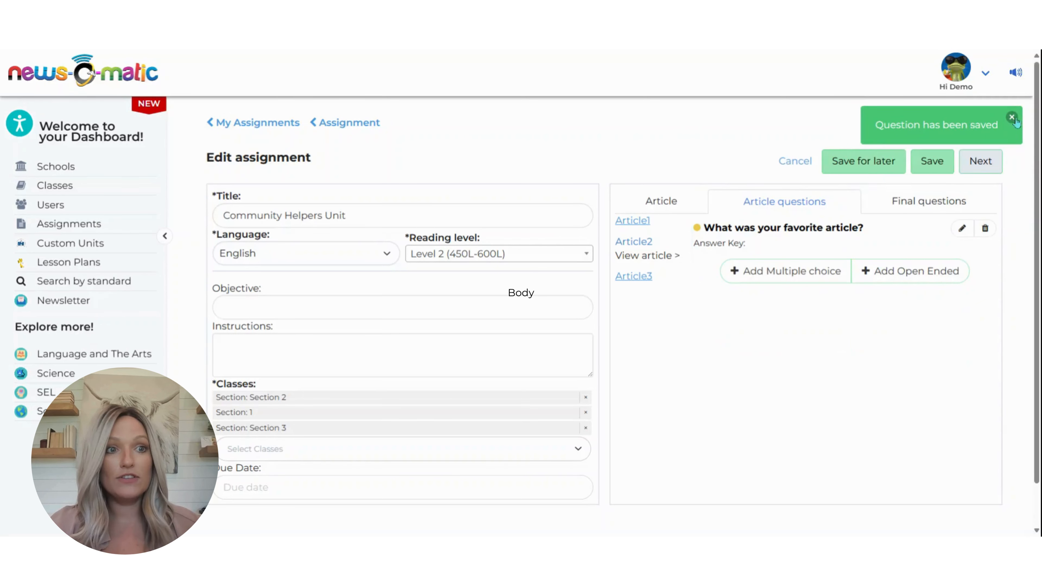
pyautogui.click(1012, 118)
# Step: Delete the third article's questions on students' summer priorities, what a teacher advocate does, and Indian languages
pyautogui.click(634, 279)
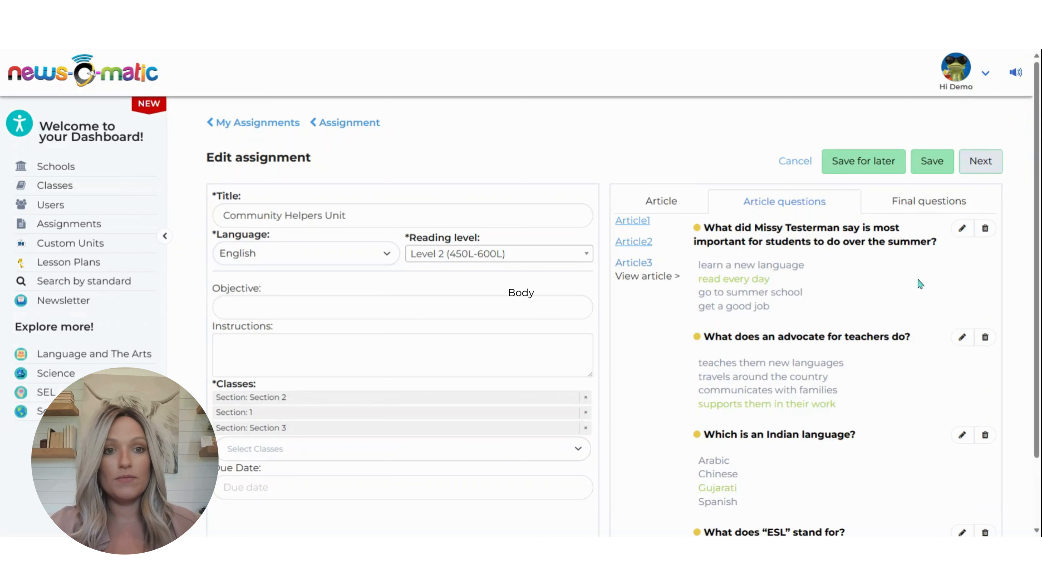
pyautogui.click(987, 231)
pyautogui.click(875, 269)
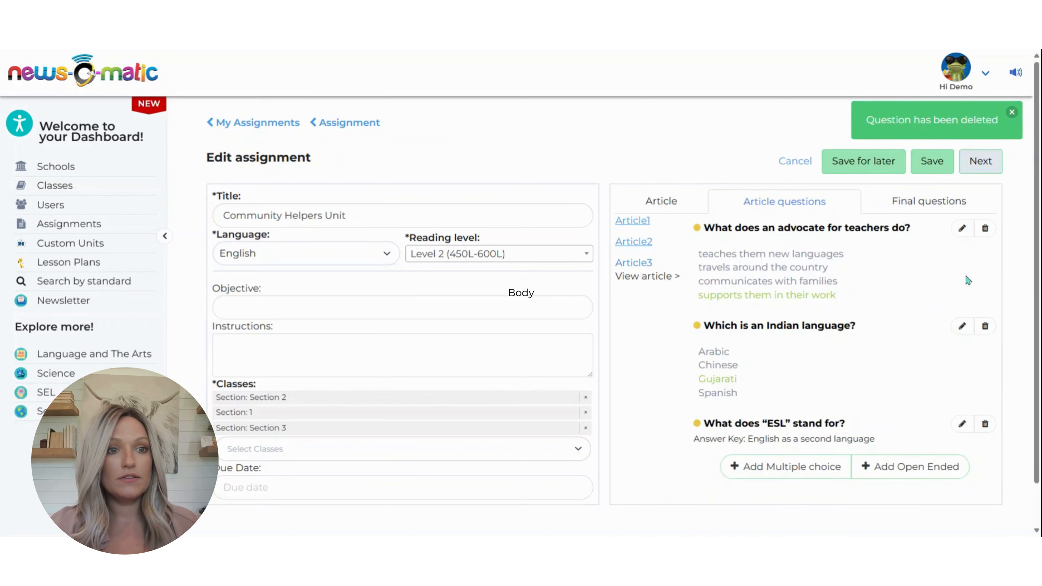
pyautogui.click(985, 229)
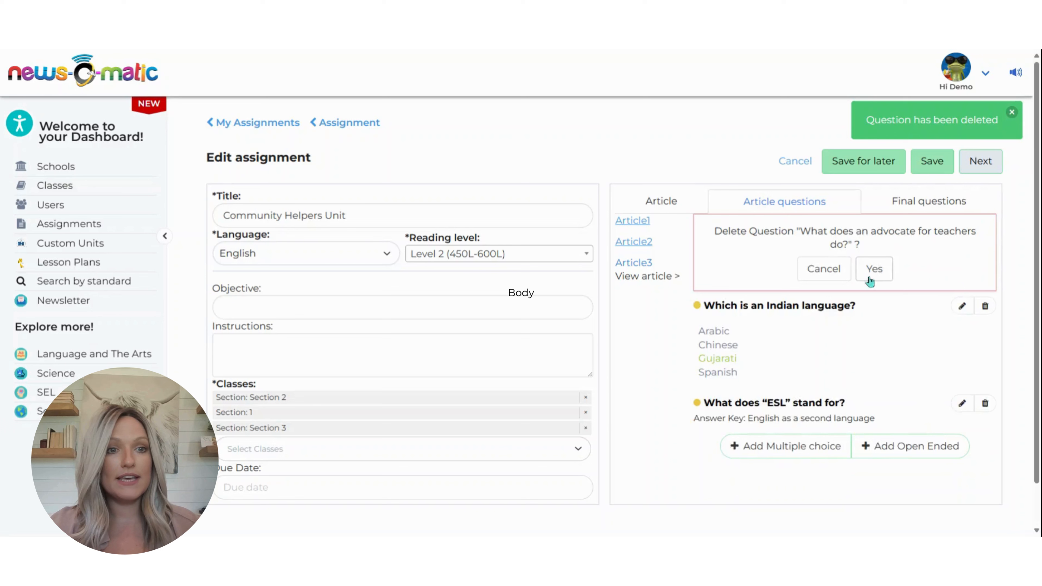
pyautogui.click(875, 269)
pyautogui.click(985, 228)
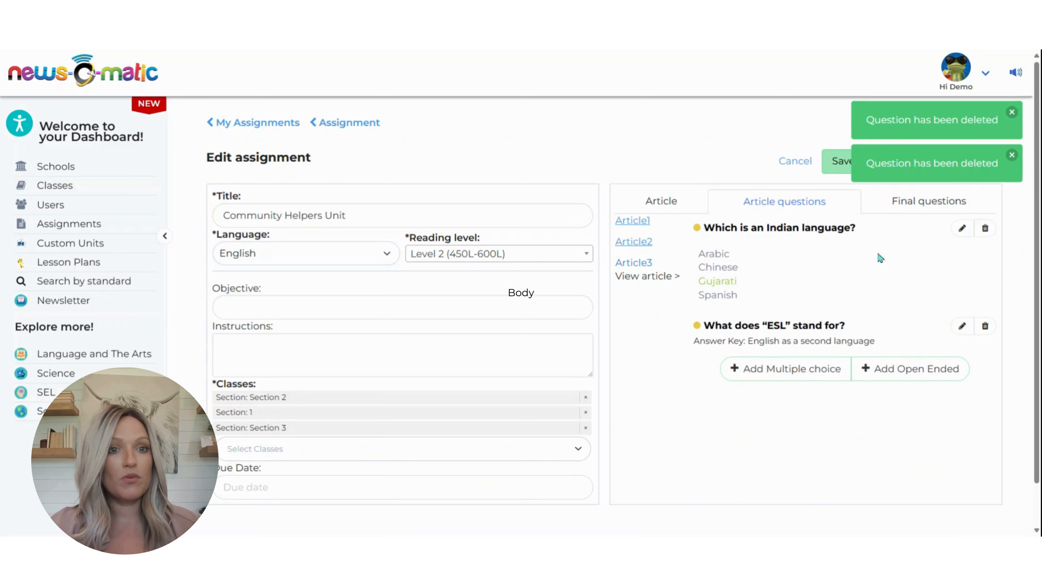
pyautogui.click(881, 258)
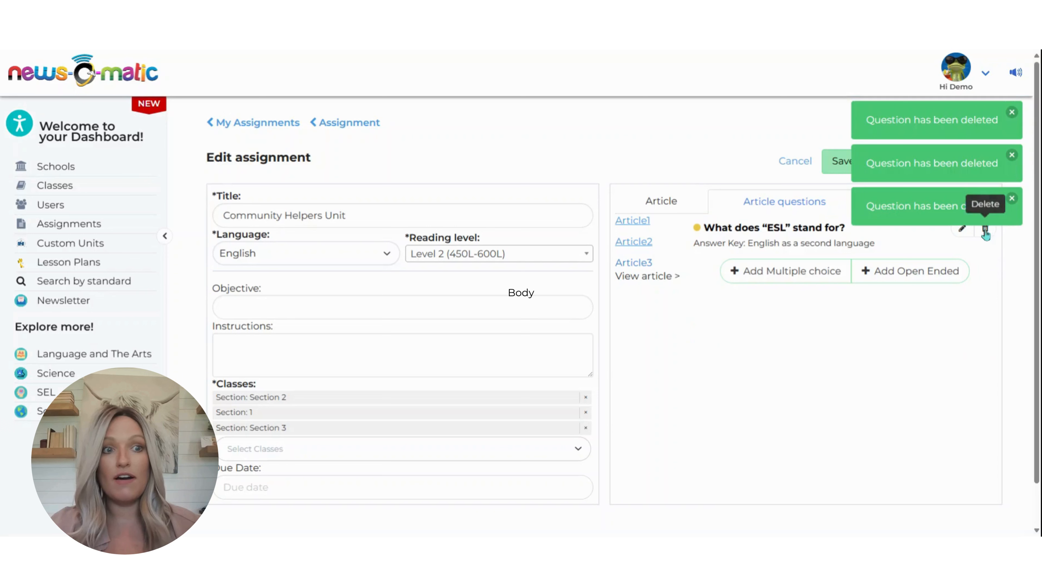
# Step: Reword the third article's remaining question as "What was your favorite part of this article?"
pyautogui.click(963, 229)
pyautogui.moveTo(868, 242); pyautogui.dragTo(696, 246)
pyautogui.write('What was')
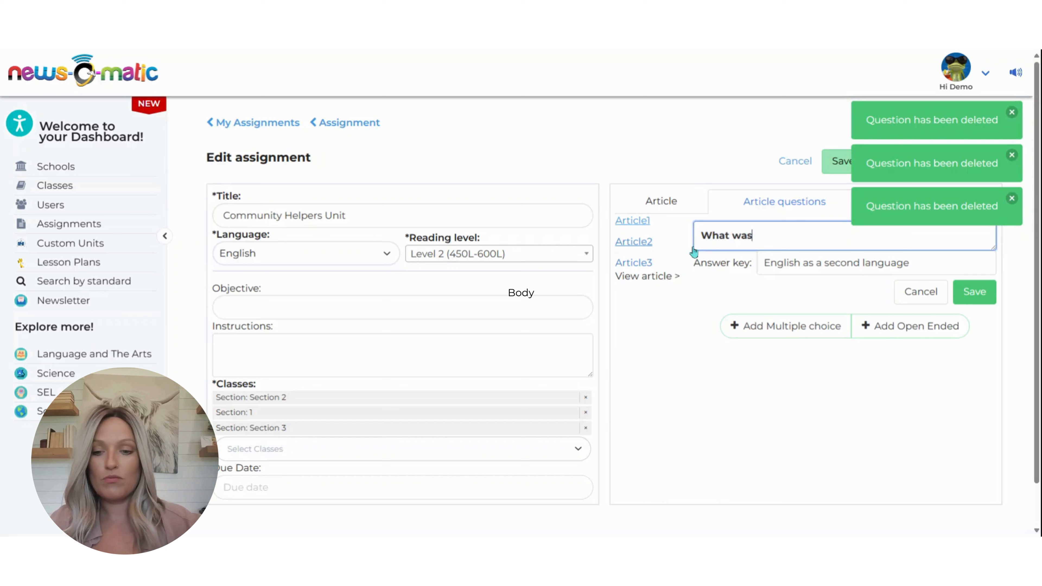
pyautogui.write(' your favorite')
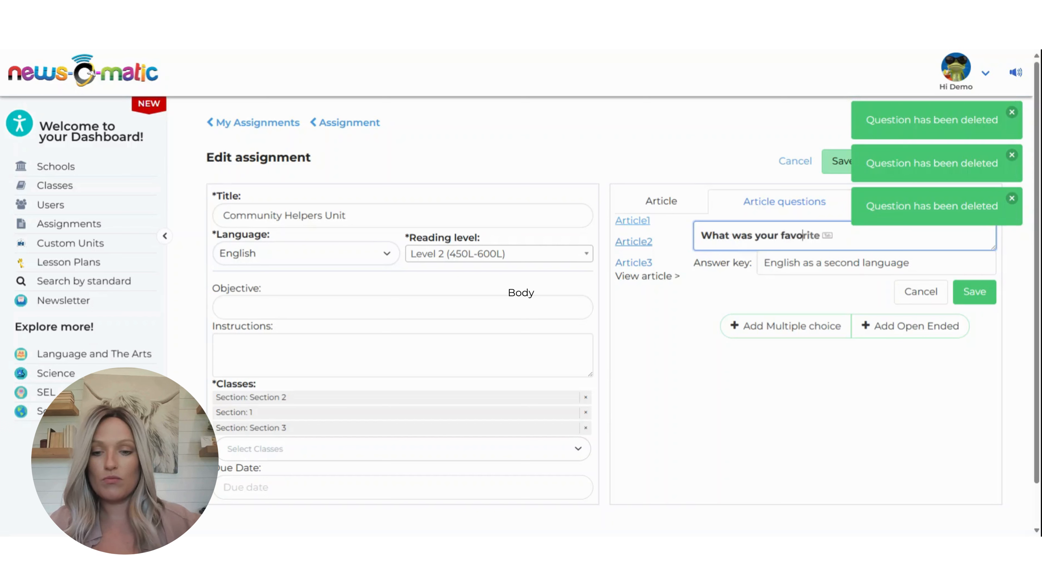
pyautogui.write(' part of')
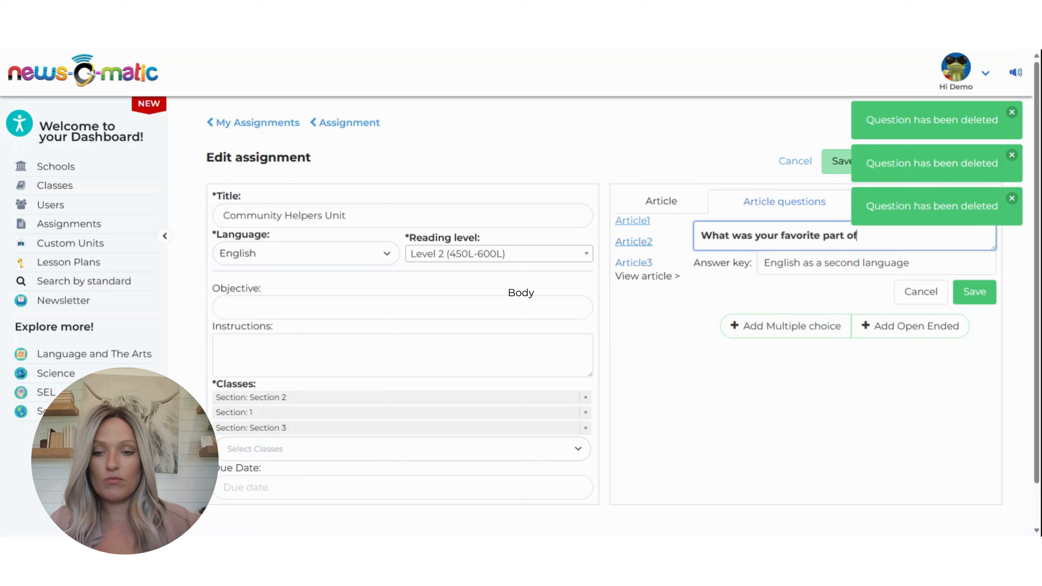
pyautogui.write(' that article?')
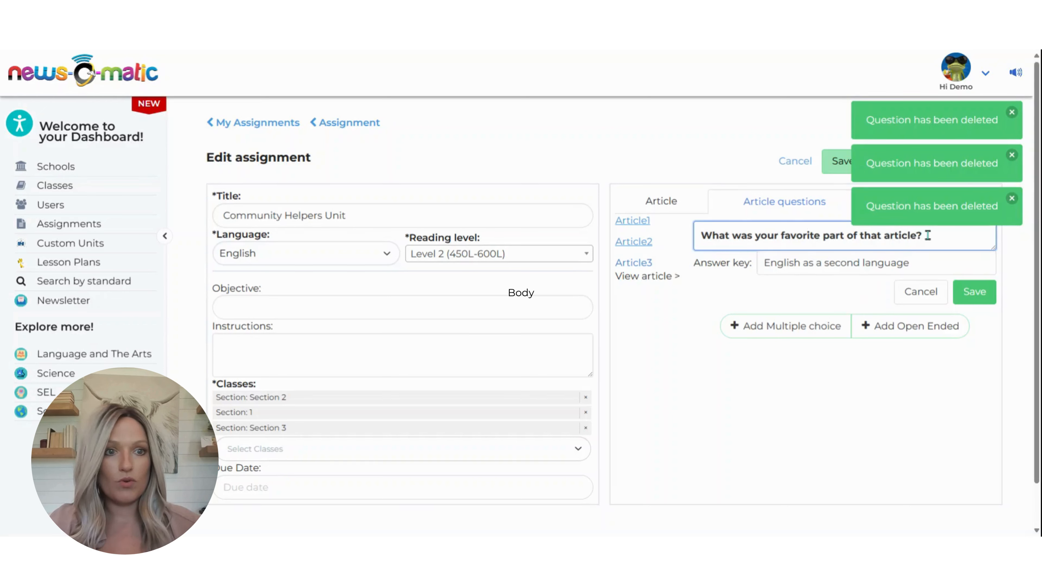
pyautogui.moveTo(929, 236); pyautogui.dragTo(865, 238)
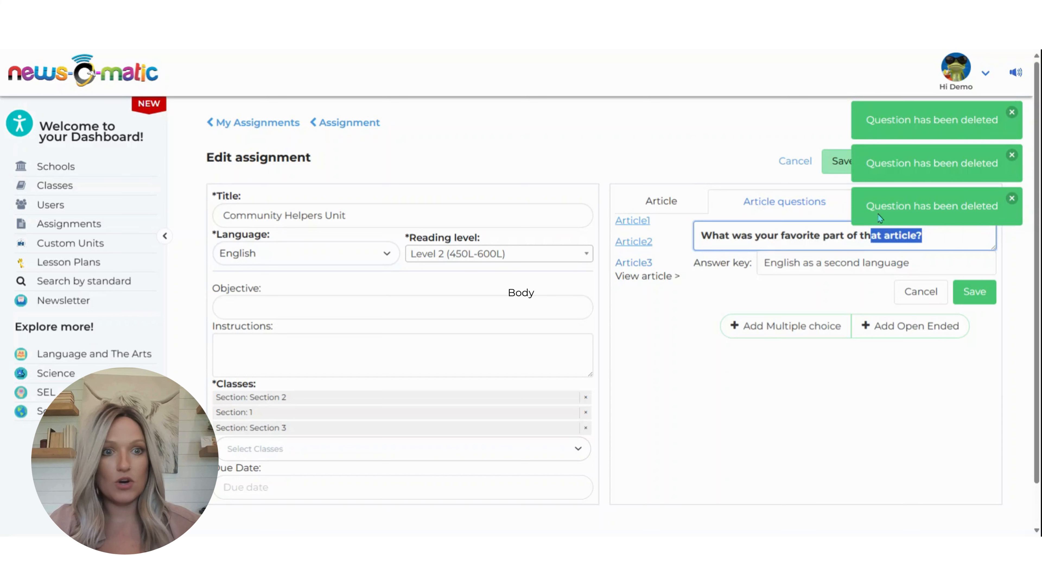
pyautogui.press('BackSpace')
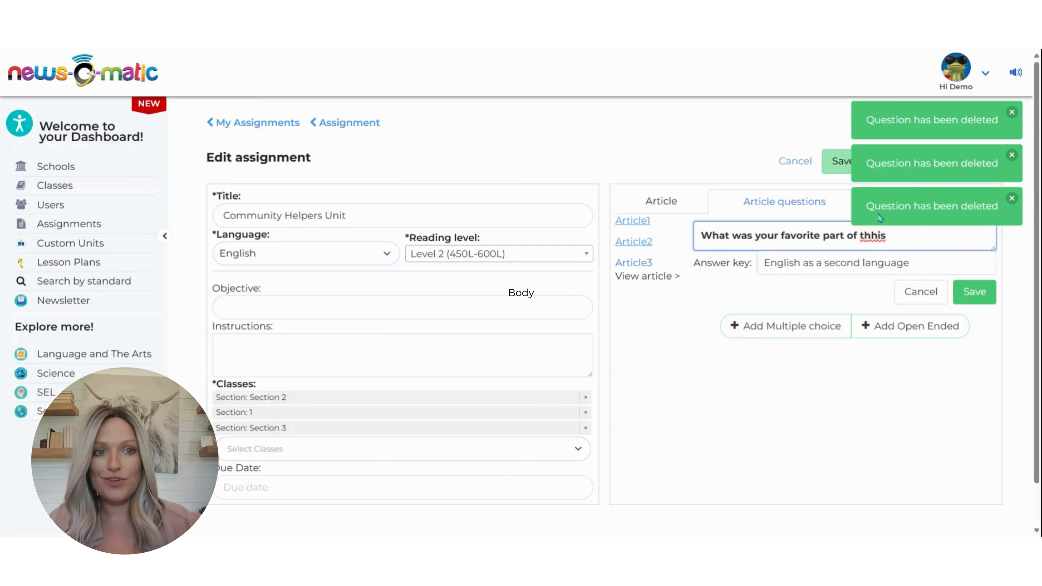
pyautogui.press('BackSpace')
pyautogui.press('BackSpace')
pyautogui.press('BackSpace')
pyautogui.press('BackSpace')
pyautogui.write('is article?')
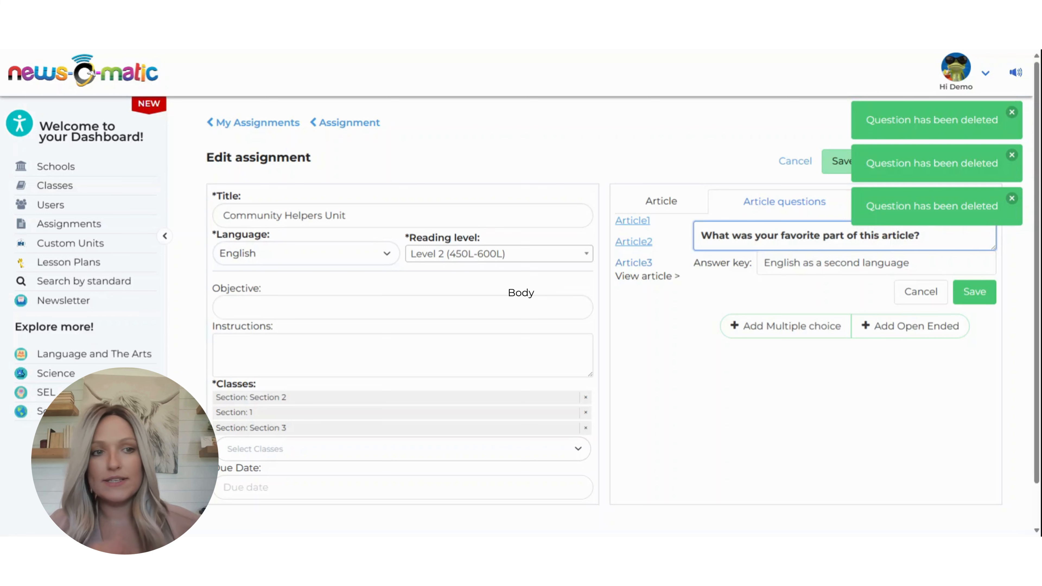
# Step: Clear the answer key of the third article's favorite-part question and save the question
pyautogui.click(931, 263)
pyautogui.moveTo(930, 262); pyautogui.dragTo(699, 289)
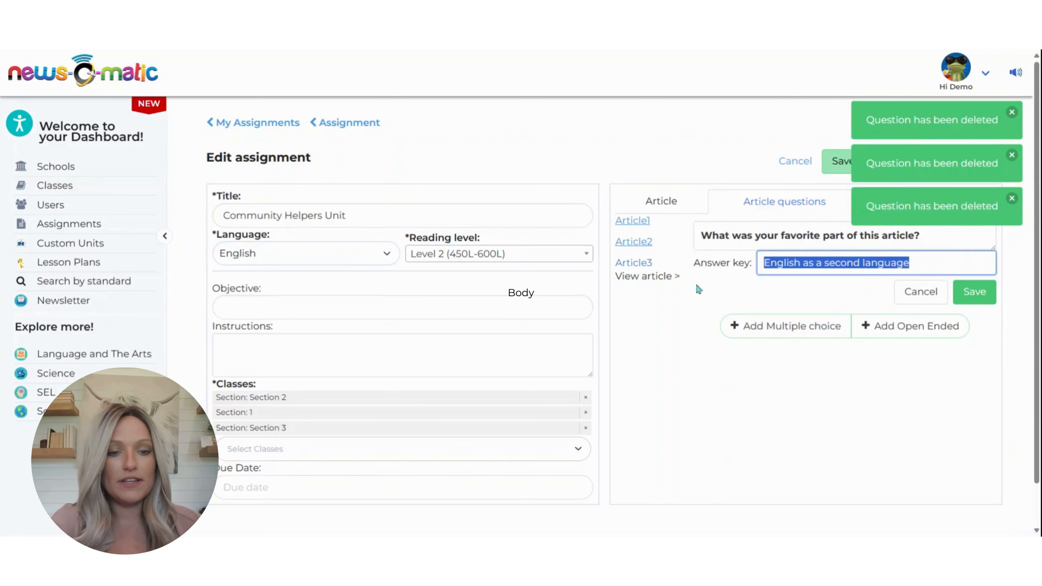
pyautogui.press('BackSpace')
pyautogui.click(971, 298)
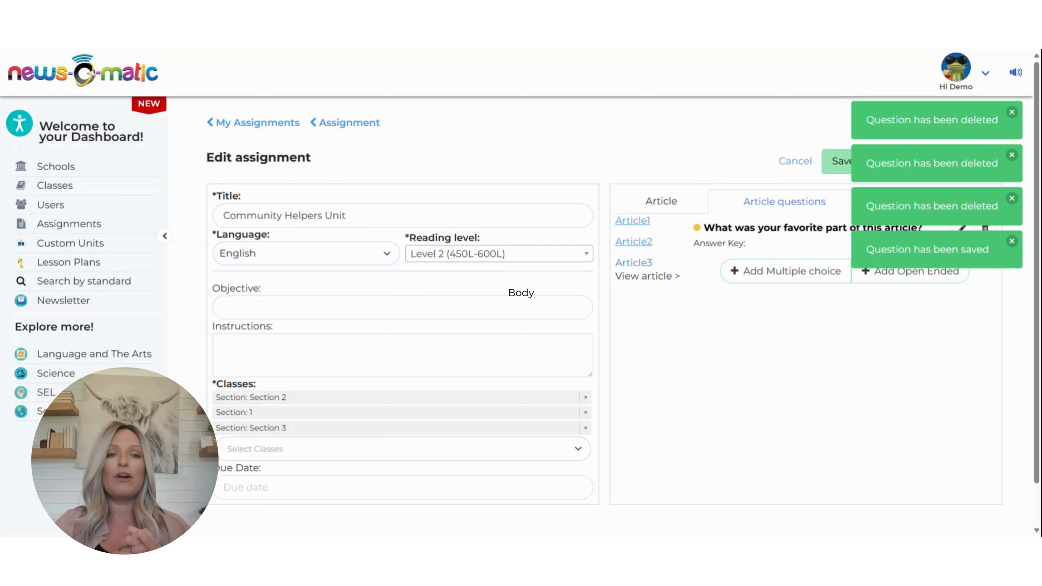
# Step: Dismiss the question notifications and finish editing the assignment, leaving the writing prompt and final question blank
pyautogui.click(1012, 241)
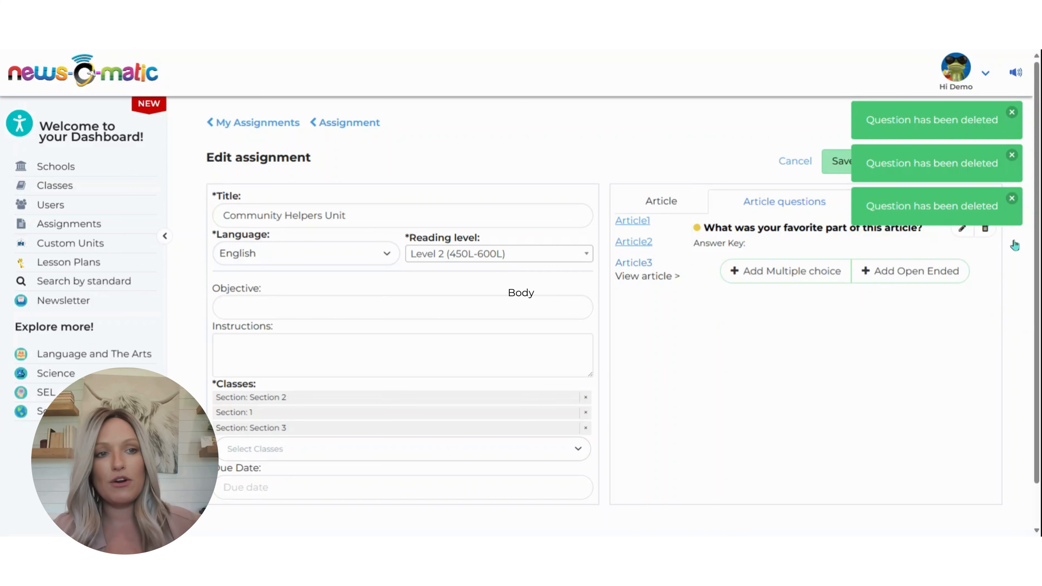
pyautogui.click(1012, 198)
pyautogui.click(1012, 156)
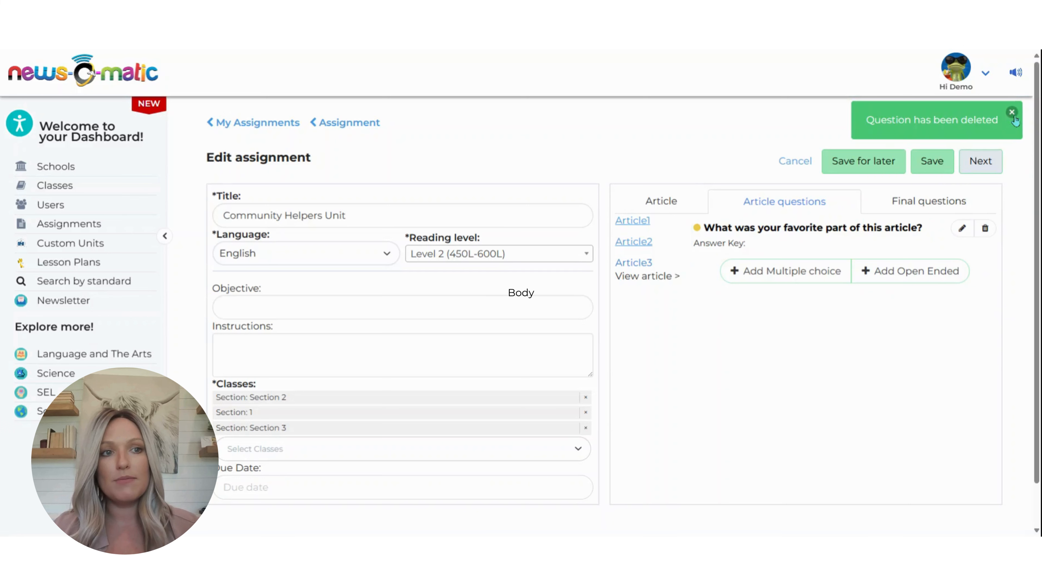
pyautogui.click(1012, 112)
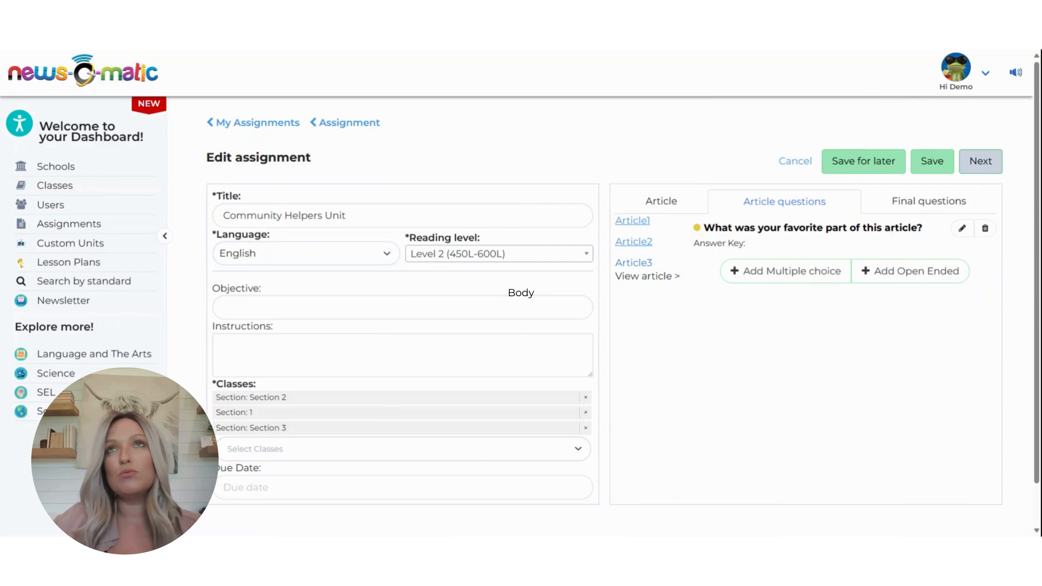
pyautogui.click(987, 165)
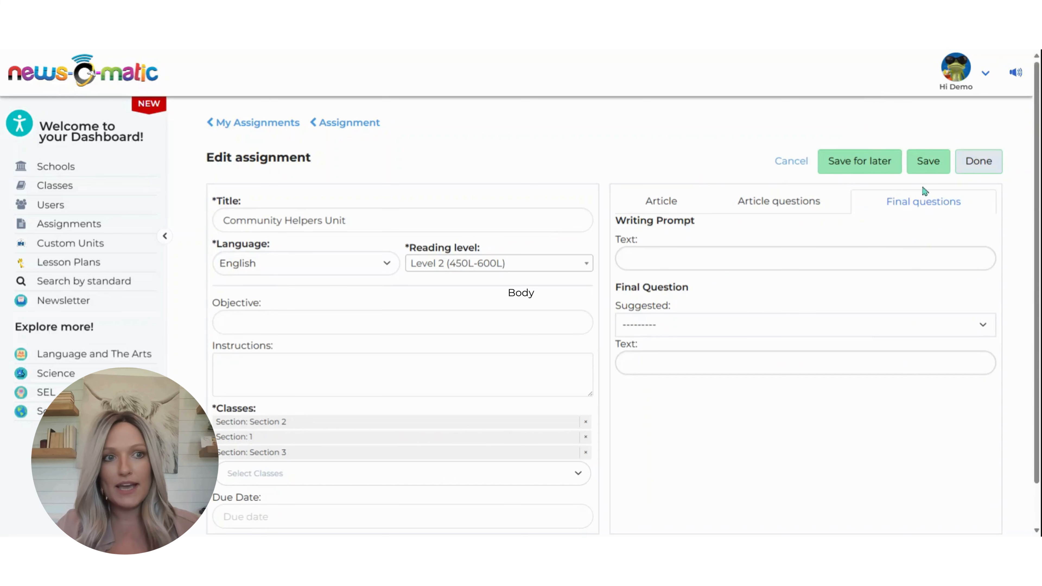
pyautogui.click(977, 163)
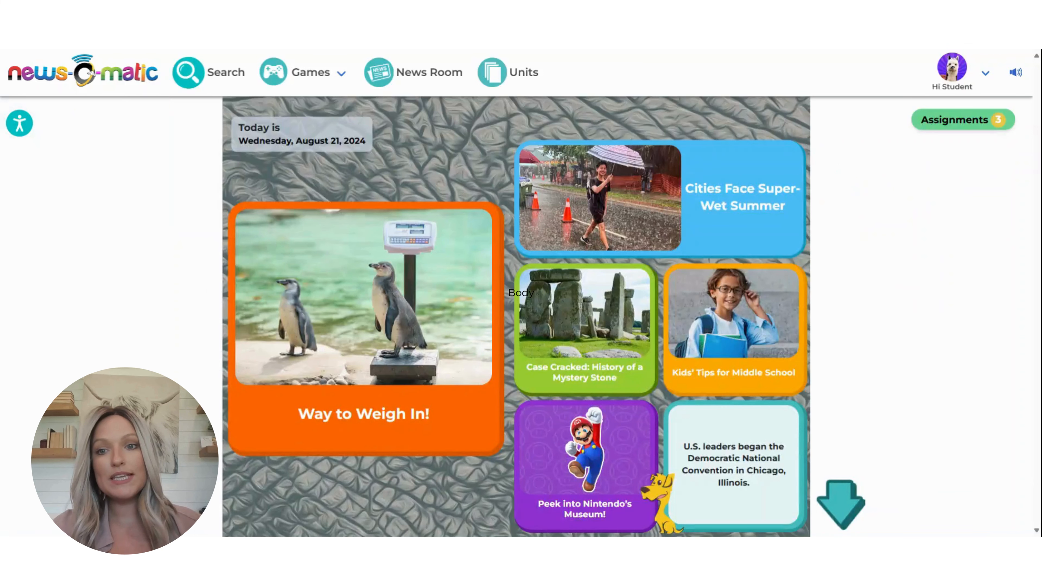
# Step: In the student account, open the Community Helpers Unit assignment and view its three articles
pyautogui.click(961, 120)
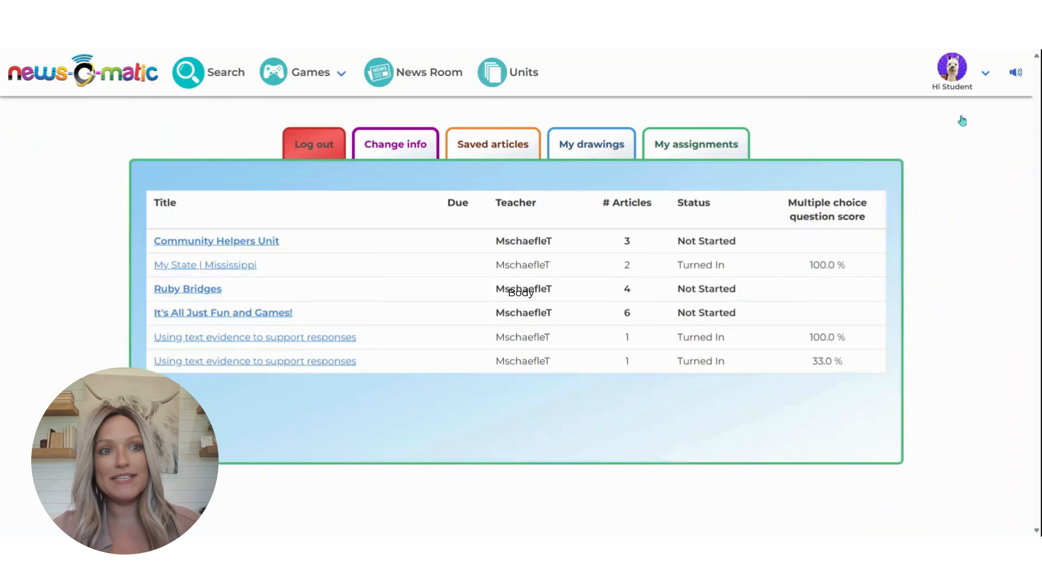
pyautogui.click(250, 249)
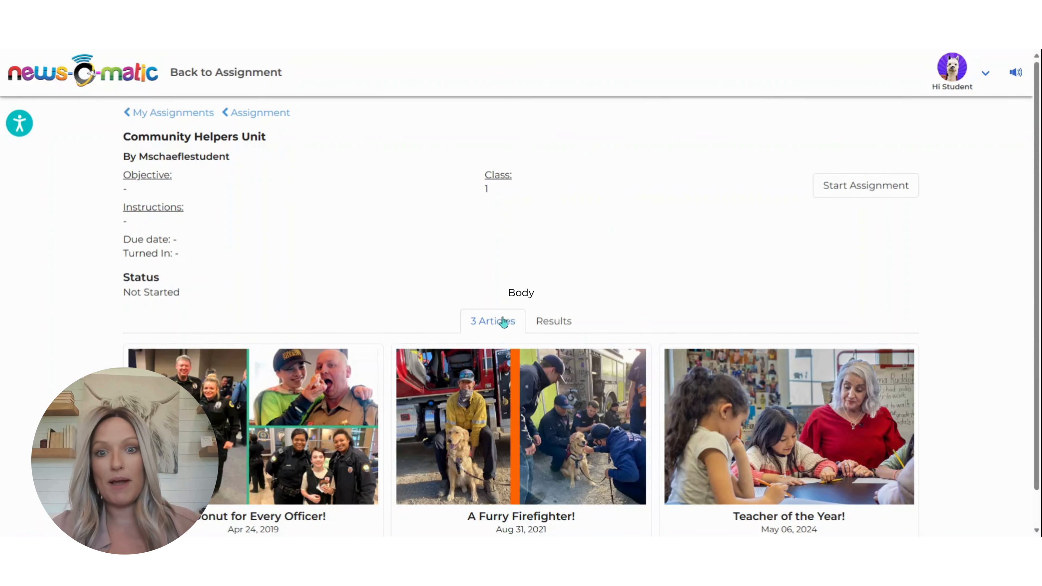
pyautogui.scroll(-1, 510, 331)
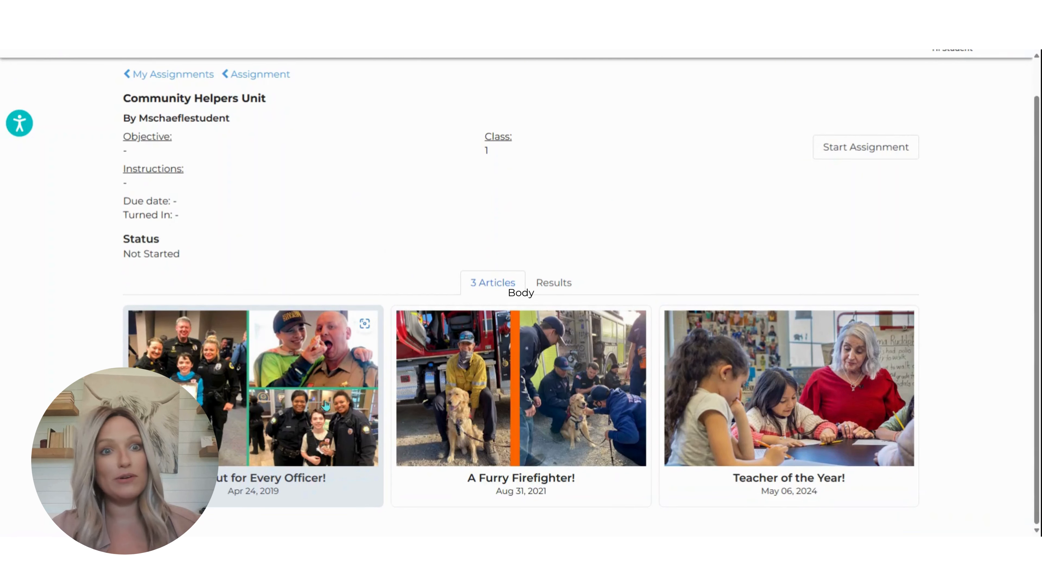
pyautogui.click(299, 361)
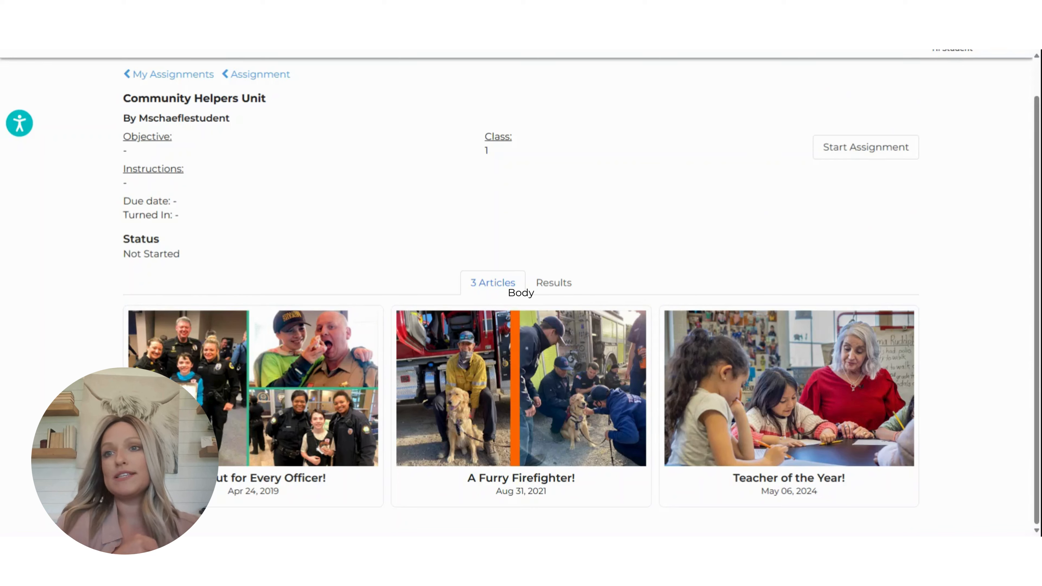
# Step: Leave the Community Helpers Unit assignment and return to the student home page
pyautogui.click(193, 76)
pyautogui.moveTo(940, 96)
pyautogui.click(127, 78)
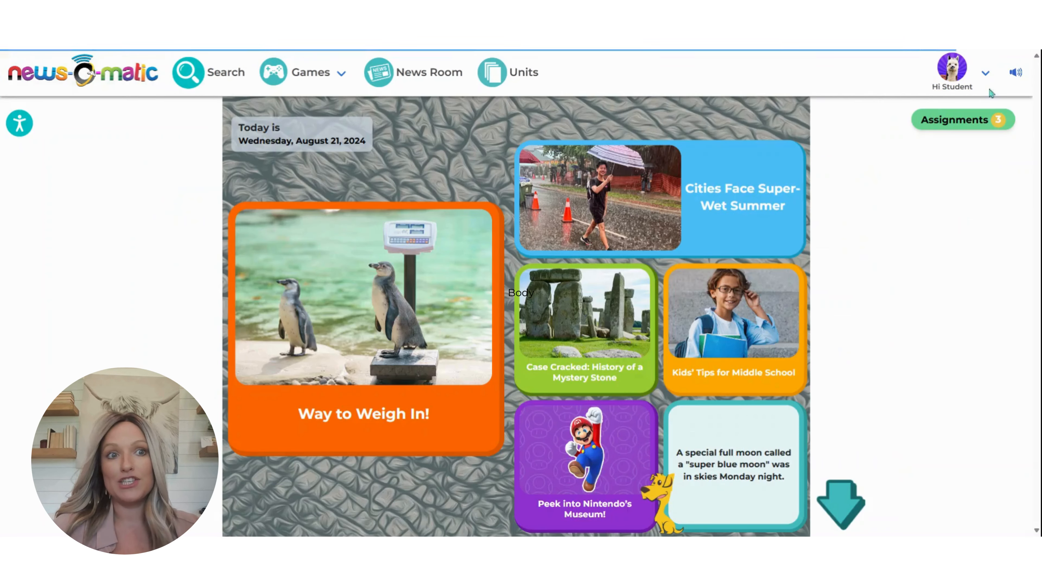